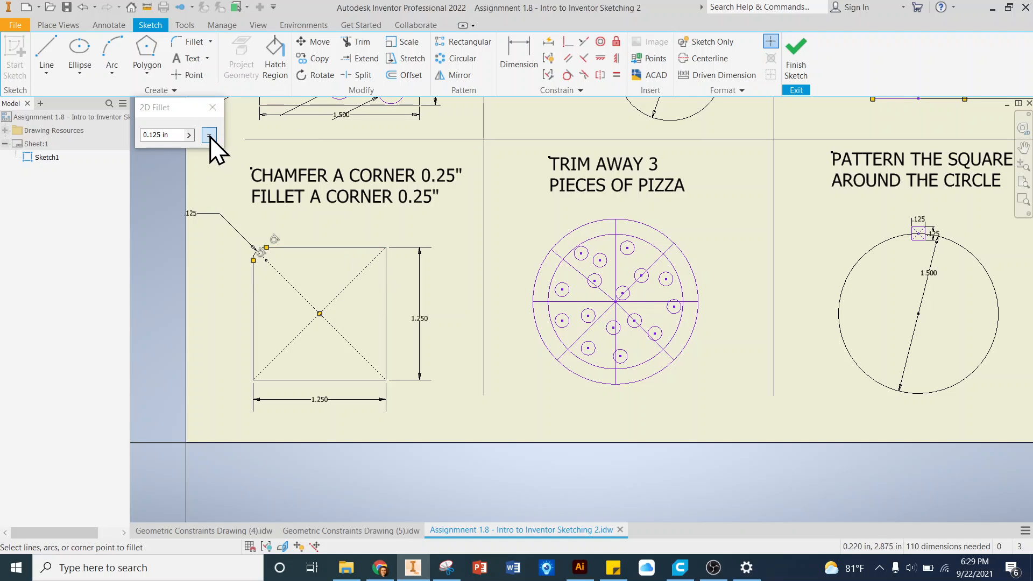
Set the fillet radius at the square's upper-left corner to 0.25 in and move its dimension label closer to the corner
{"action": "left_click", "coordinate": [214, 111]}
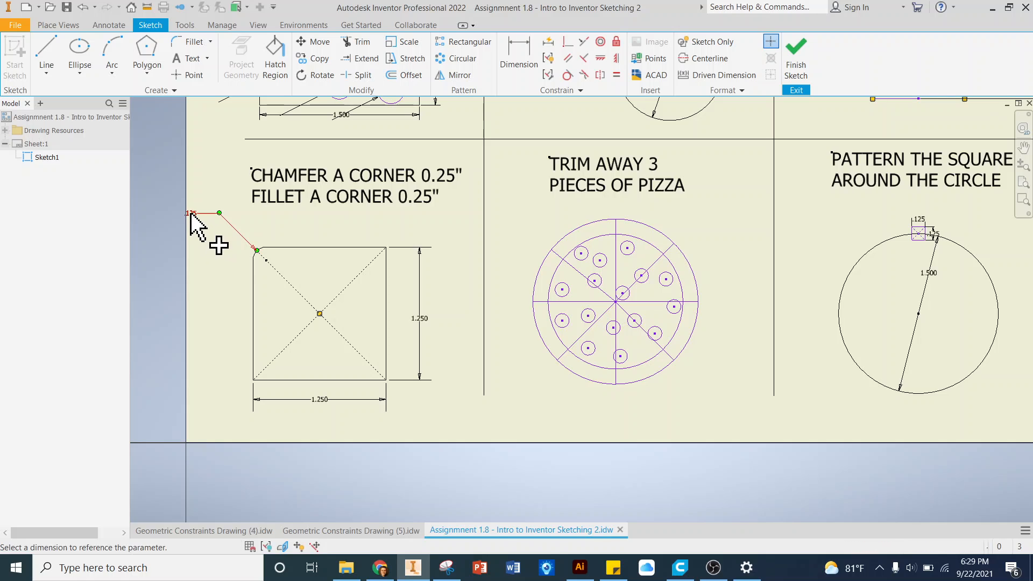
{"action": "double_click", "coordinate": [192, 214]}
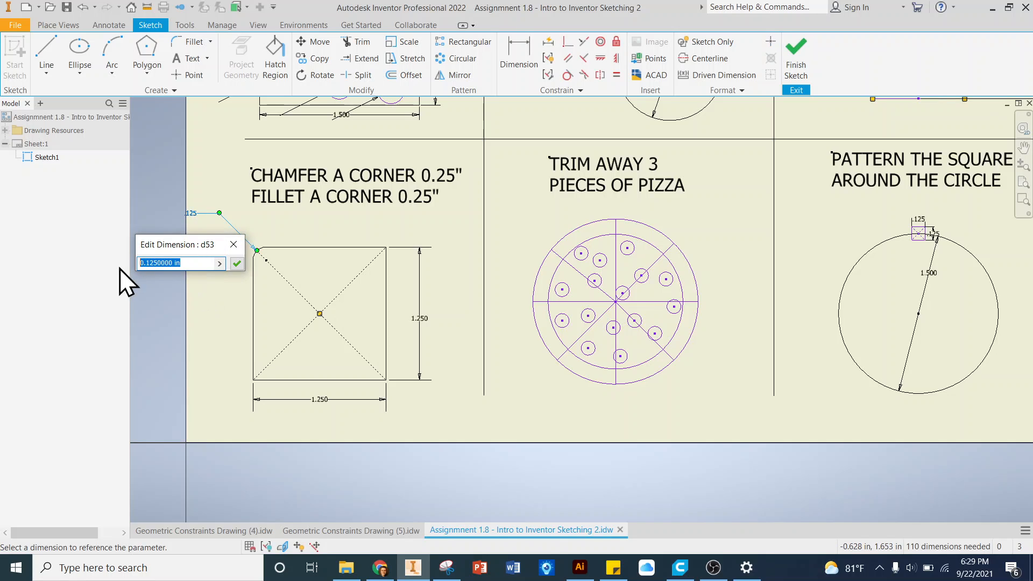
{"action": "type", "text": ".25"}
{"action": "key", "text": "Return"}
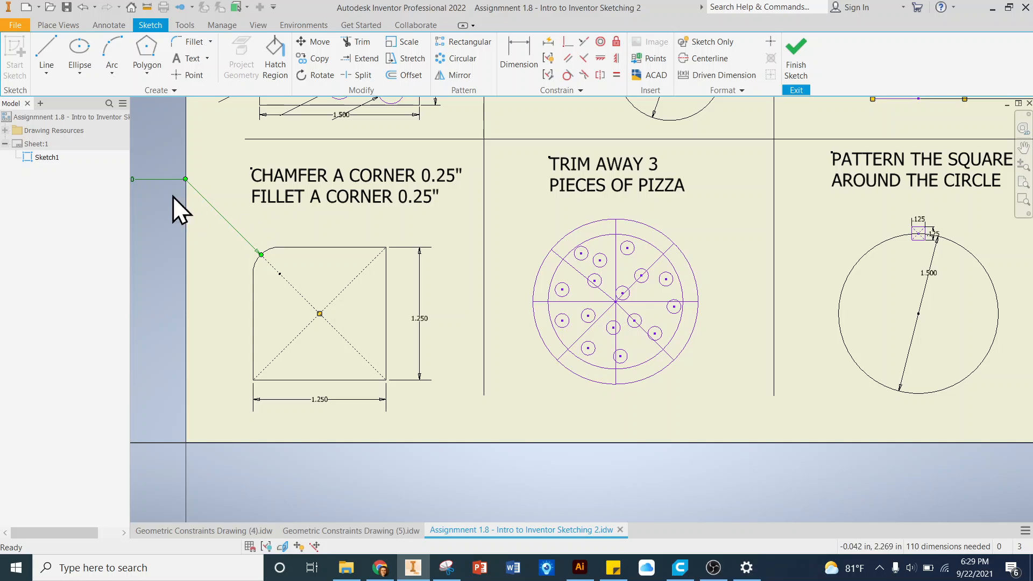
{"action": "left_click_drag", "start_coordinate": [135, 184], "coordinate": [203, 231]}
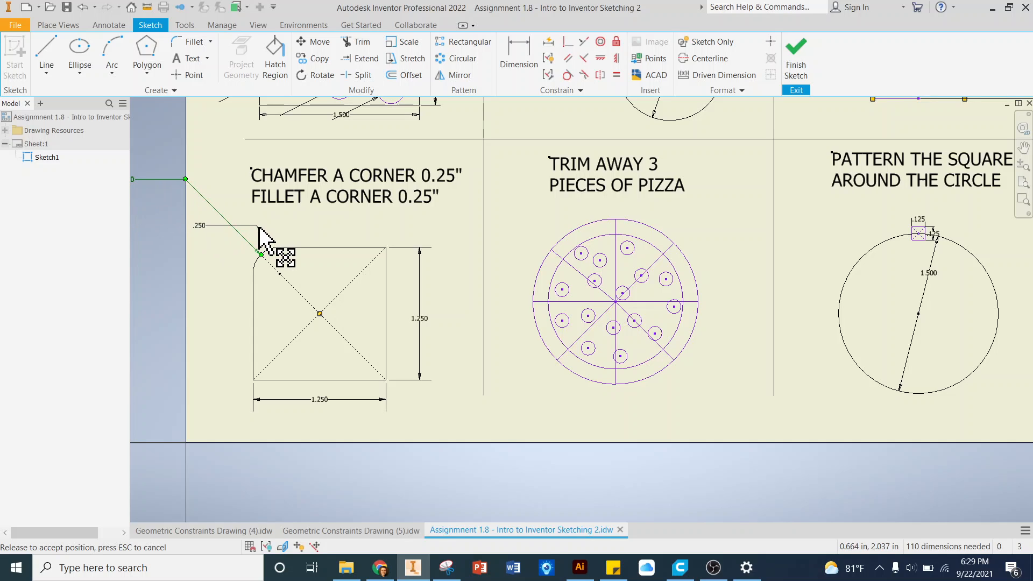
{"action": "left_click", "coordinate": [299, 222]}
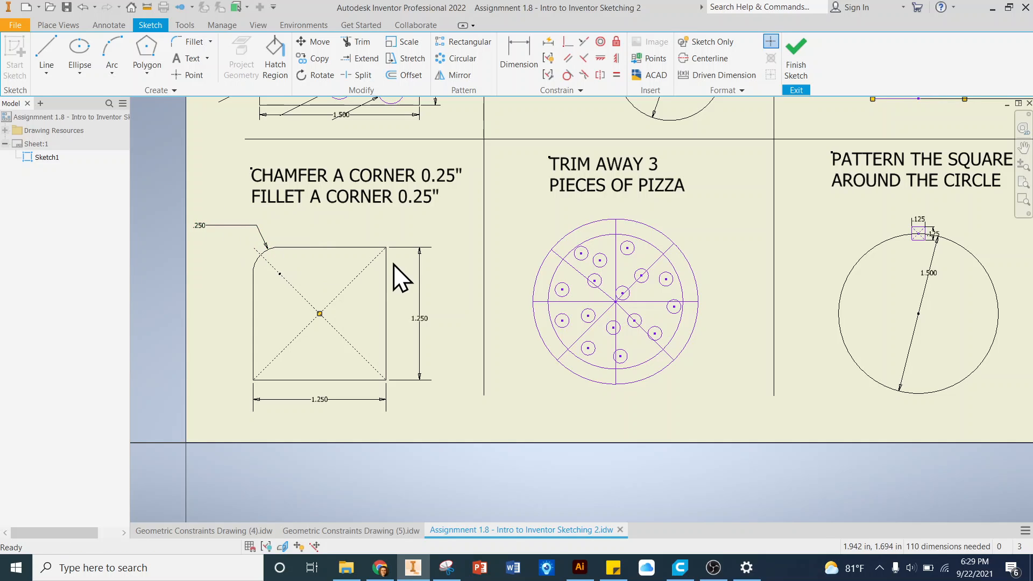
Chamfer the square's upper-right corner with an equal distance of 0.25 in
{"action": "left_click", "coordinate": [209, 41]}
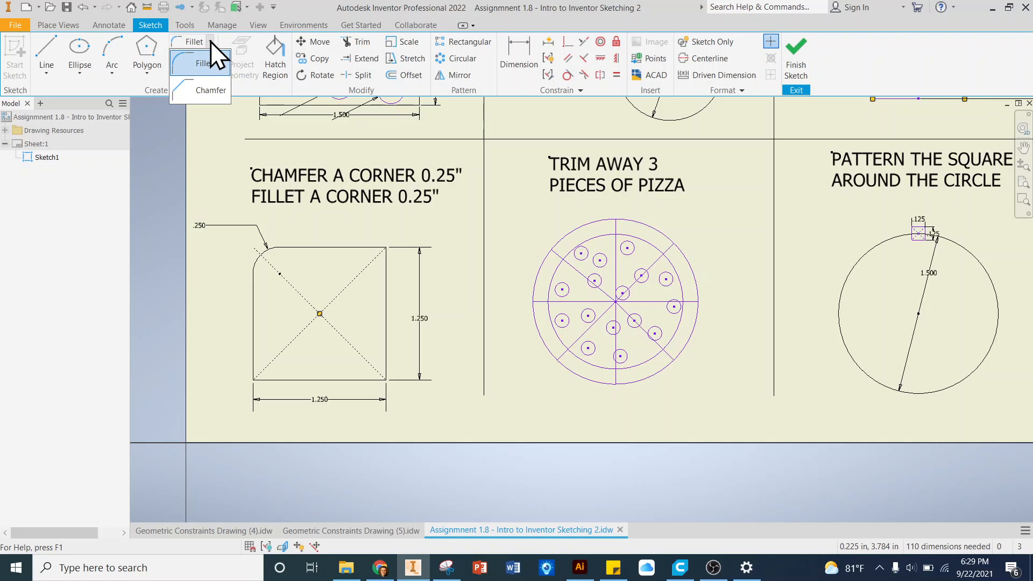
{"action": "left_click", "coordinate": [209, 87]}
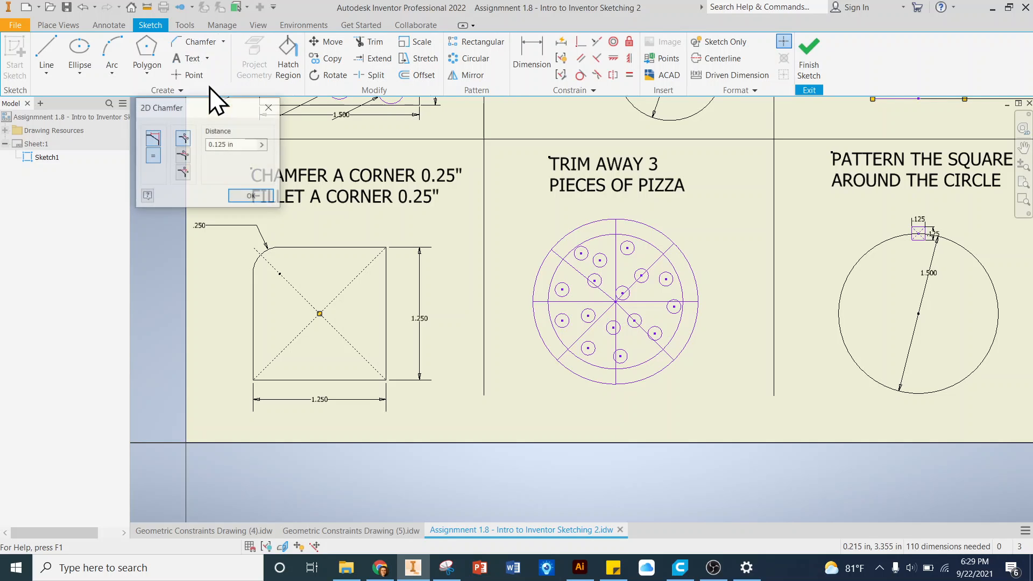
{"action": "left_click", "coordinate": [350, 248]}
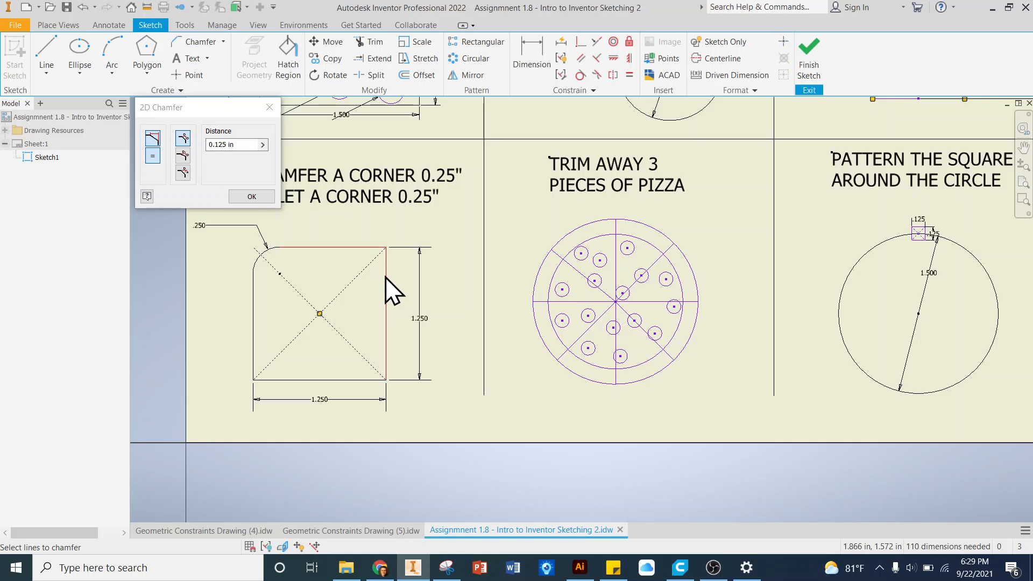
{"action": "left_click", "coordinate": [243, 145]}
{"action": "left_click_drag", "start_coordinate": [244, 144], "coordinate": [185, 146]}
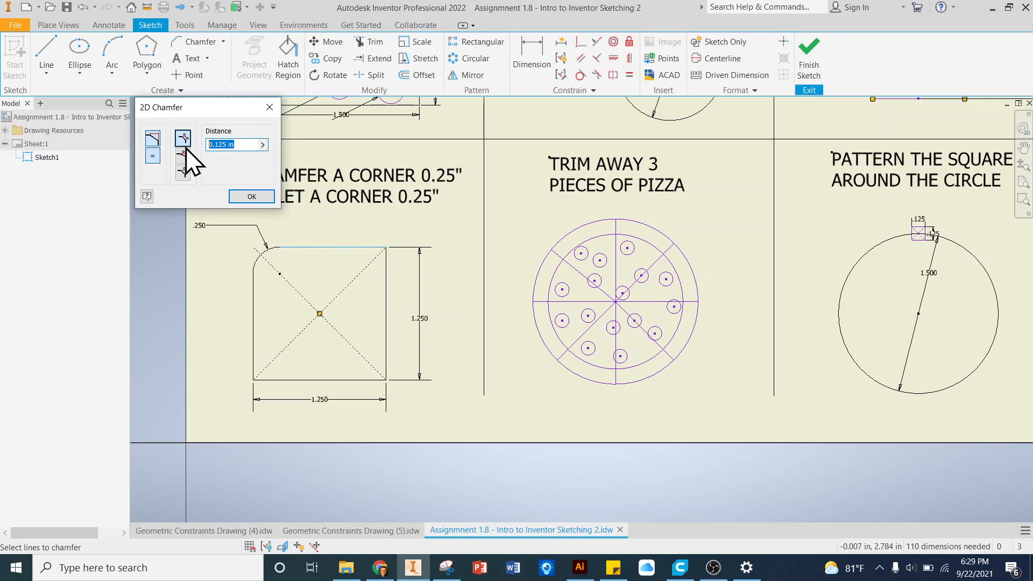
{"action": "type", "text": "0"}
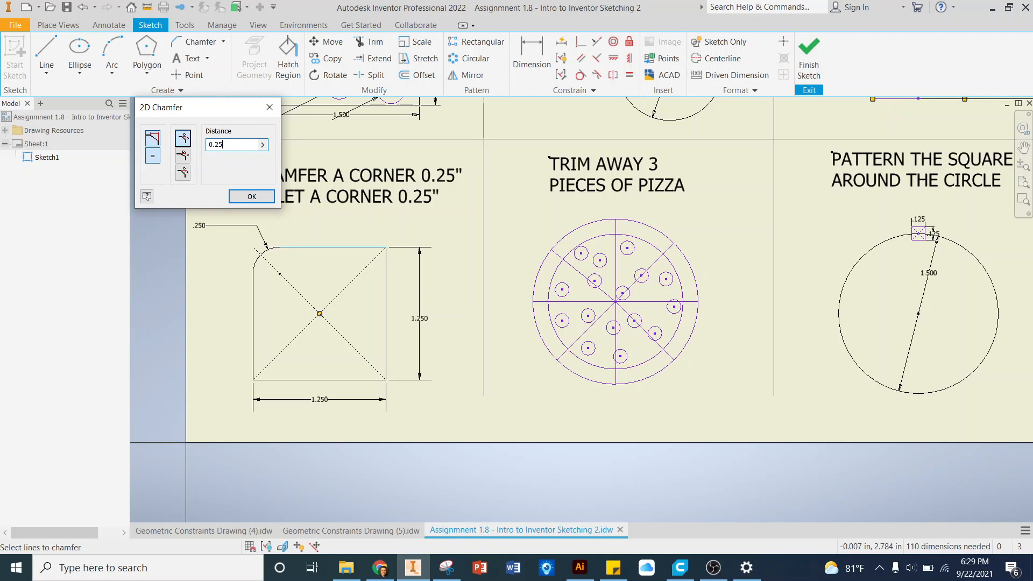
{"action": "left_click", "coordinate": [386, 271]}
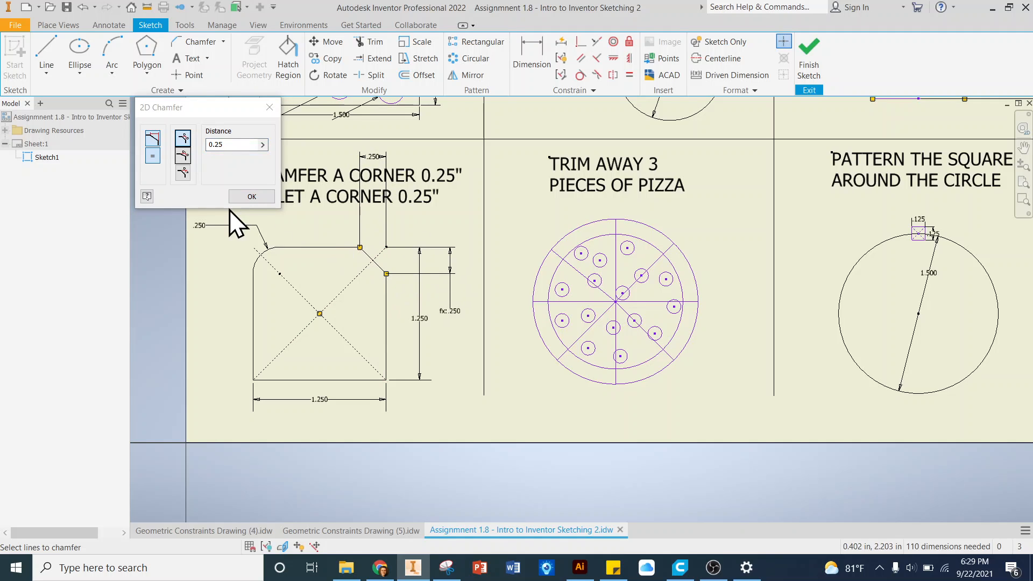
{"action": "left_click", "coordinate": [252, 196]}
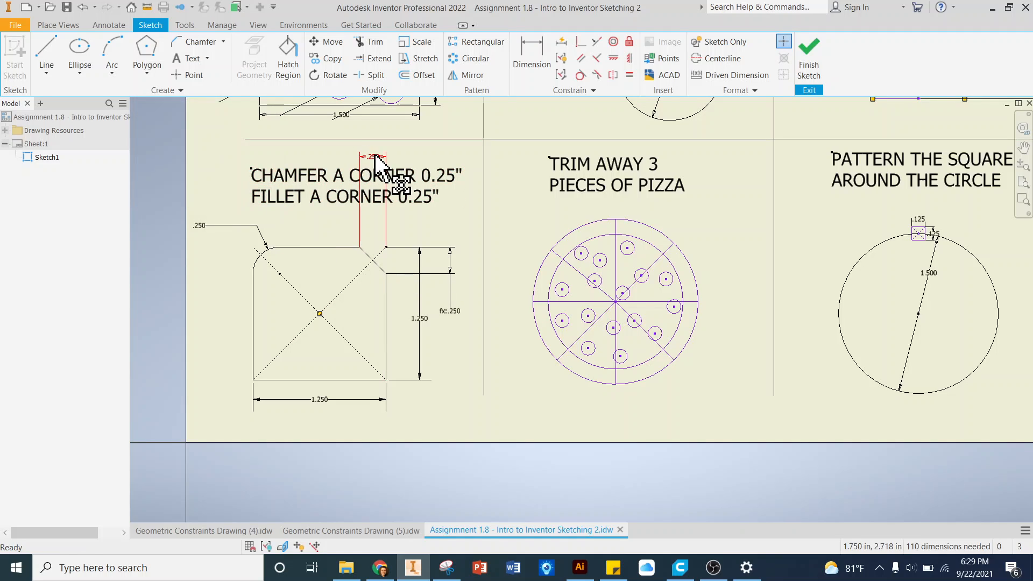
Move the chamfer's horizontal dimension down, closer to the square's upper edge and clear of the instruction text
{"action": "left_click_drag", "start_coordinate": [372, 156], "coordinate": [375, 222]}
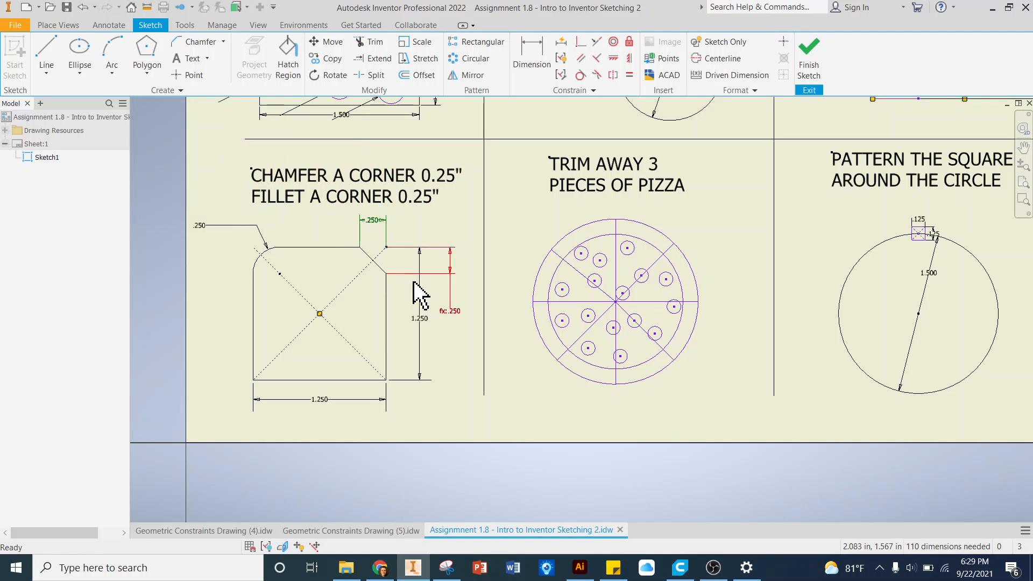
{"action": "left_click", "coordinate": [424, 317]}
{"action": "left_click", "coordinate": [450, 222]}
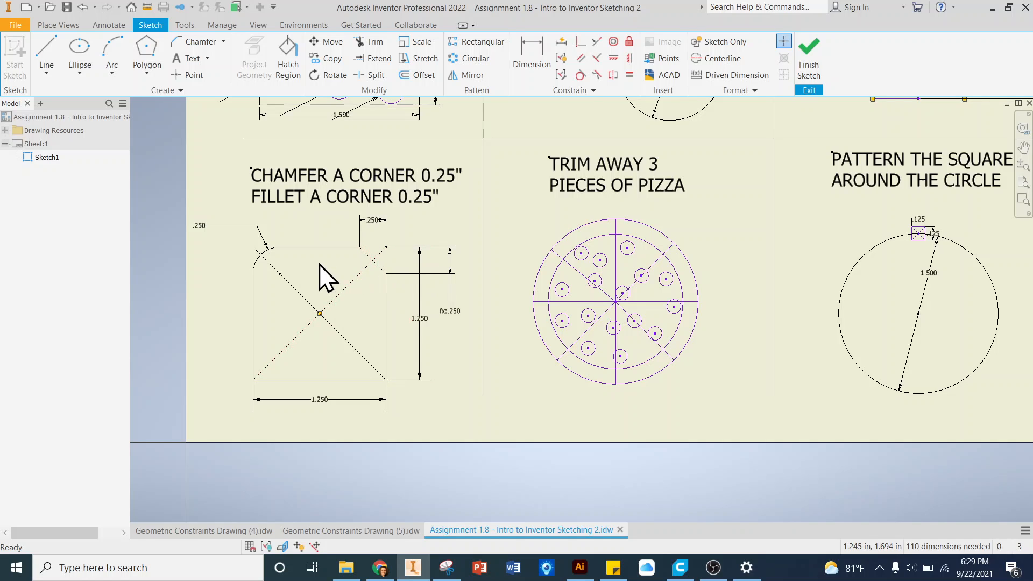
Trim away the three adjacent pizza slices from twelve o'clock clockwise, and delete the whole topping circle left in the gap
{"action": "scroll", "coordinate": [477, 293], "scroll_direction": "down", "scroll_amount": 2}
{"action": "scroll", "coordinate": [503, 261], "scroll_direction": "up", "scroll_amount": 3}
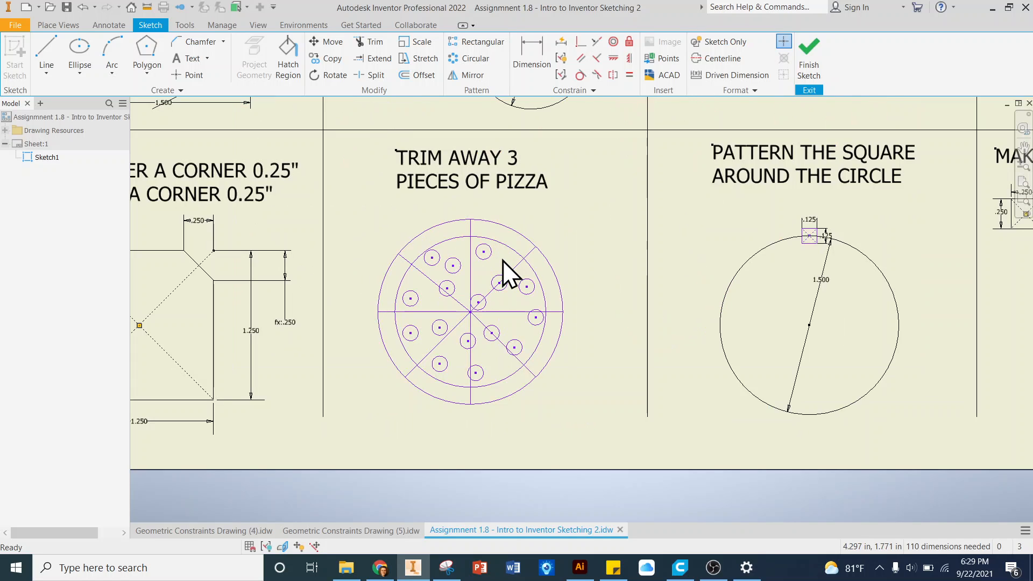
{"action": "scroll", "coordinate": [483, 315], "scroll_direction": "up", "scroll_amount": 3}
{"action": "scroll", "coordinate": [483, 315], "scroll_direction": "down", "scroll_amount": 2}
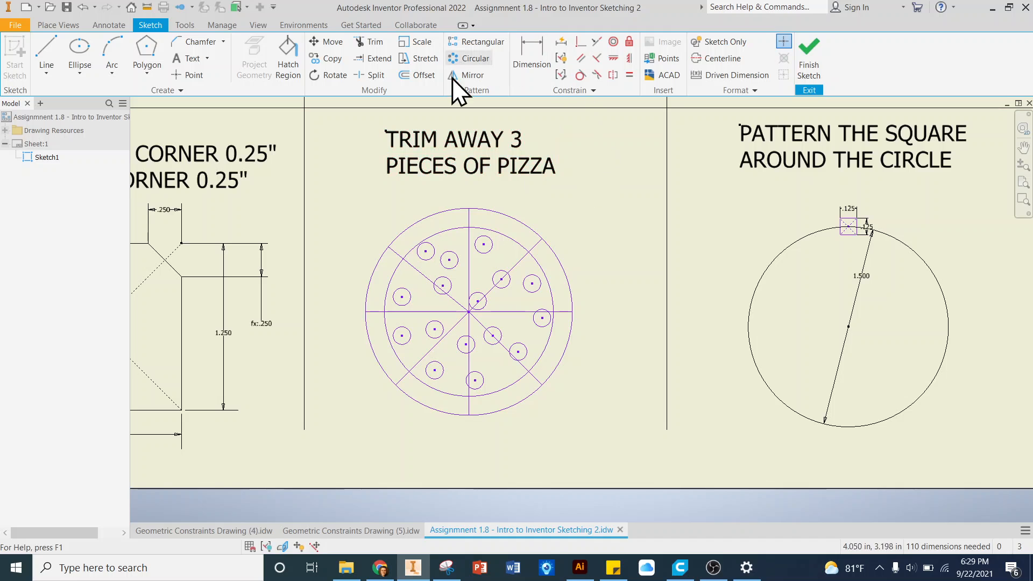
{"action": "left_click", "coordinate": [370, 43]}
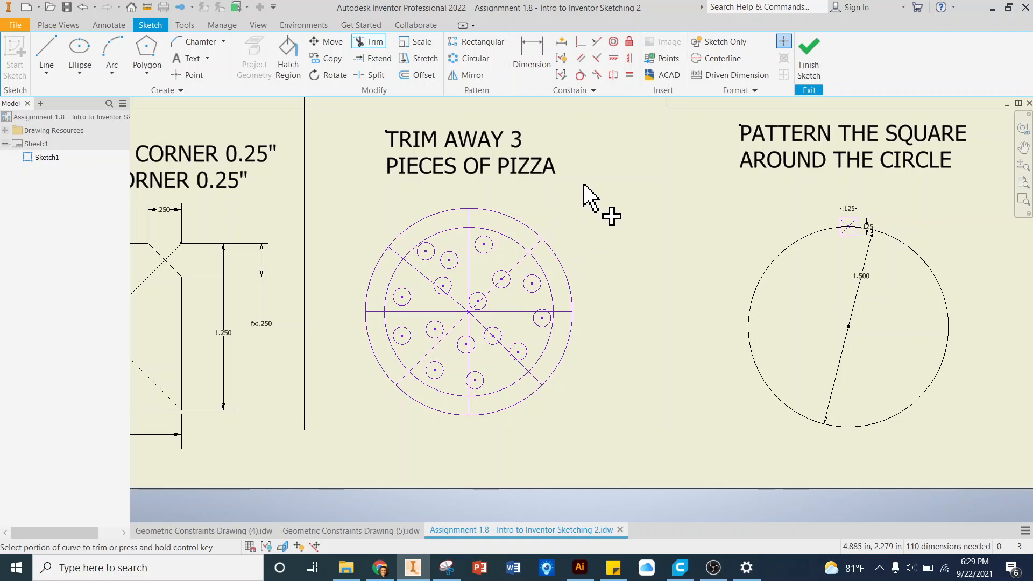
{"action": "mouse_move", "coordinate": [584, 185]}
{"action": "left_mouse_down"}
{"action": "mouse_move", "coordinate": [578, 202]}
{"action": "mouse_move", "coordinate": [615, 218]}
{"action": "mouse_move", "coordinate": [608, 243]}
{"action": "mouse_move", "coordinate": [585, 253]}
{"action": "mouse_move", "coordinate": [637, 276]}
{"action": "mouse_move", "coordinate": [611, 276]}
{"action": "mouse_move", "coordinate": [630, 328]}
{"action": "mouse_move", "coordinate": [604, 397]}
{"action": "mouse_move", "coordinate": [578, 424]}
{"action": "mouse_move", "coordinate": [572, 398]}
{"action": "left_mouse_up"}
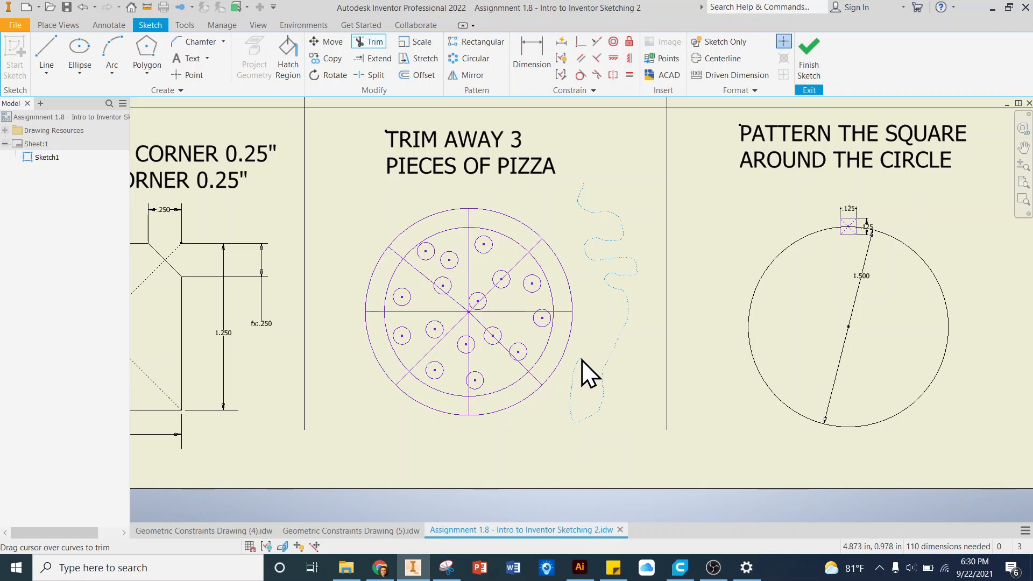
{"action": "mouse_move", "coordinate": [581, 359]}
{"action": "left_mouse_down"}
{"action": "mouse_move", "coordinate": [516, 349]}
{"action": "mouse_move", "coordinate": [498, 329]}
{"action": "mouse_move", "coordinate": [565, 322]}
{"action": "mouse_move", "coordinate": [579, 307]}
{"action": "mouse_move", "coordinate": [541, 321]}
{"action": "mouse_move", "coordinate": [529, 288]}
{"action": "mouse_move", "coordinate": [551, 321]}
{"action": "mouse_move", "coordinate": [532, 324]}
{"action": "mouse_move", "coordinate": [543, 279]}
{"action": "mouse_move", "coordinate": [530, 292]}
{"action": "mouse_move", "coordinate": [513, 287]}
{"action": "mouse_move", "coordinate": [510, 233]}
{"action": "mouse_move", "coordinate": [517, 251]}
{"action": "mouse_move", "coordinate": [489, 245]}
{"action": "mouse_move", "coordinate": [531, 254]}
{"action": "mouse_move", "coordinate": [531, 268]}
{"action": "mouse_move", "coordinate": [478, 303]}
{"action": "mouse_move", "coordinate": [522, 302]}
{"action": "mouse_move", "coordinate": [537, 318]}
{"action": "mouse_move", "coordinate": [549, 281]}
{"action": "mouse_move", "coordinate": [528, 305]}
{"action": "mouse_move", "coordinate": [526, 340]}
{"action": "mouse_move", "coordinate": [490, 299]}
{"action": "mouse_move", "coordinate": [473, 316]}
{"action": "mouse_move", "coordinate": [538, 264]}
{"action": "left_mouse_up"}
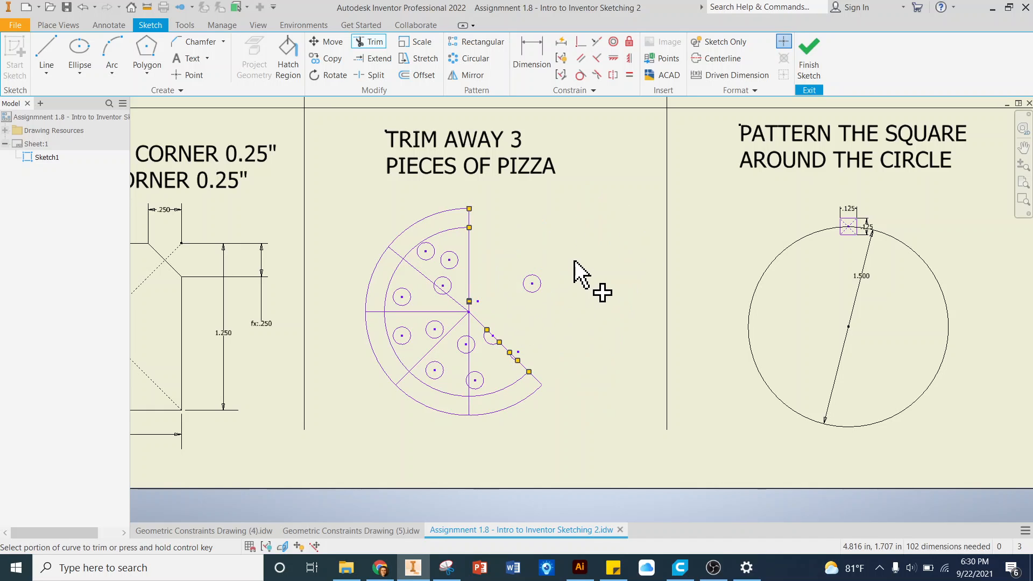
{"action": "right_click", "coordinate": [571, 243]}
{"action": "left_click", "coordinate": [603, 248]}
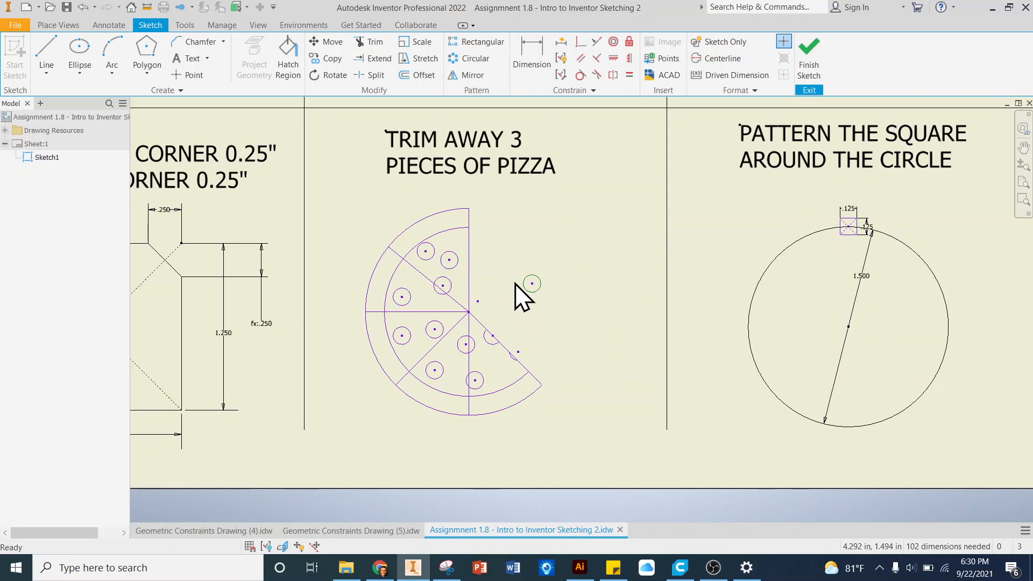
{"action": "left_click_drag", "start_coordinate": [603, 251], "coordinate": [520, 305]}
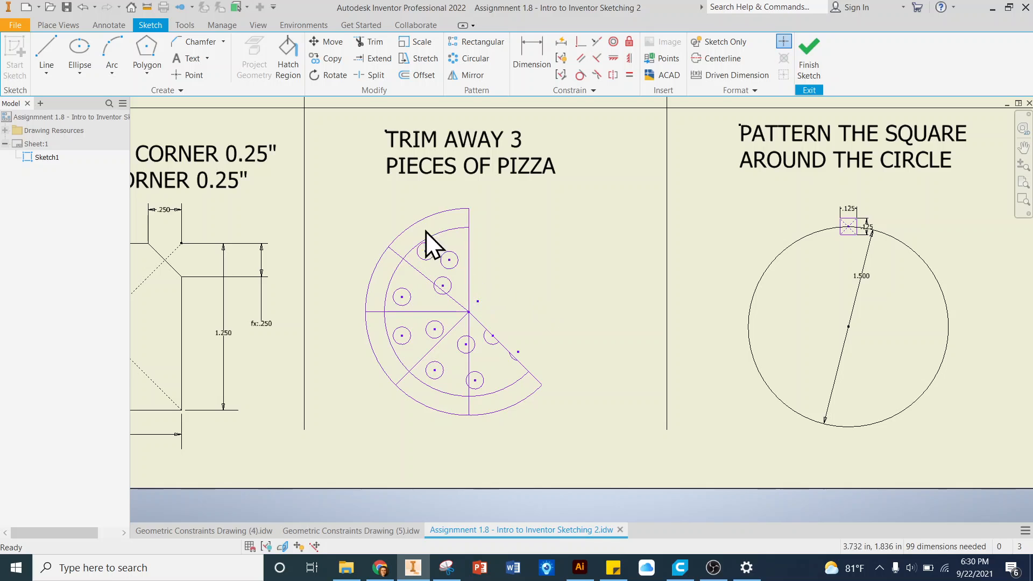
Start a circular pattern with all sides and diagonals of the small 0.125 in square as its geometry
{"action": "scroll", "coordinate": [489, 304], "scroll_direction": "down", "scroll_amount": 3}
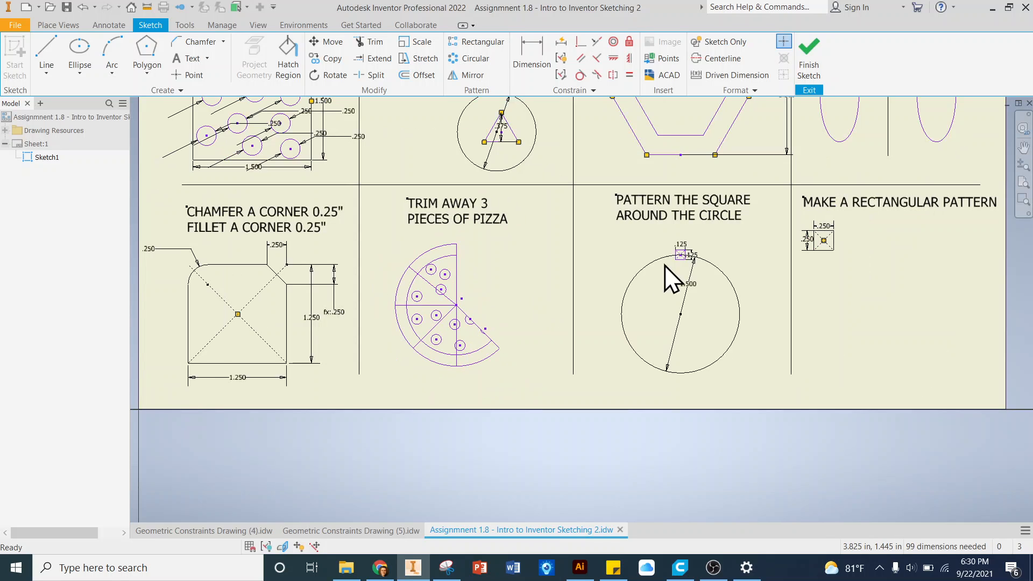
{"action": "scroll", "coordinate": [835, 246], "scroll_direction": "up", "scroll_amount": 2}
{"action": "left_click", "coordinate": [553, 188]}
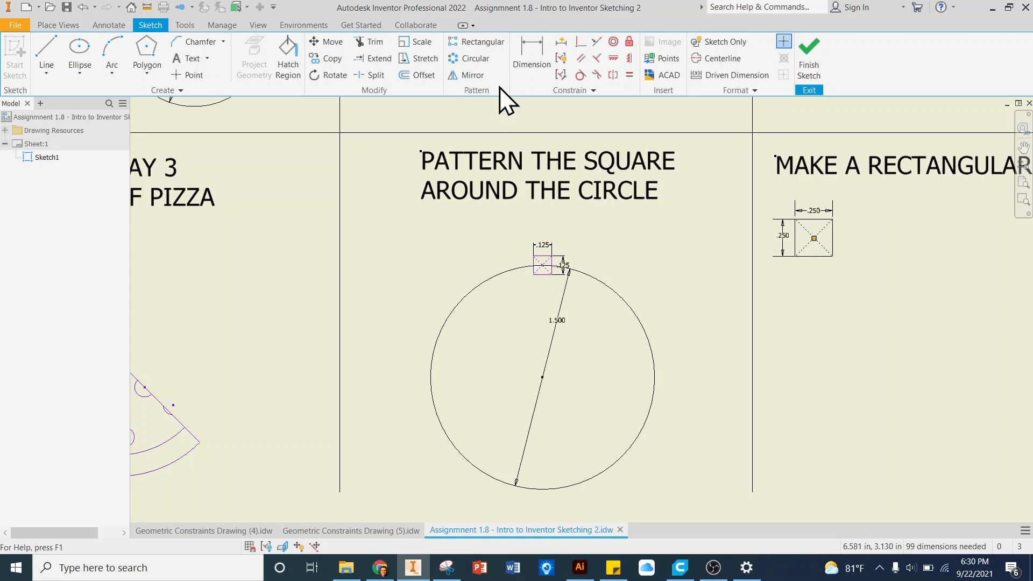
{"action": "left_click", "coordinate": [472, 59]}
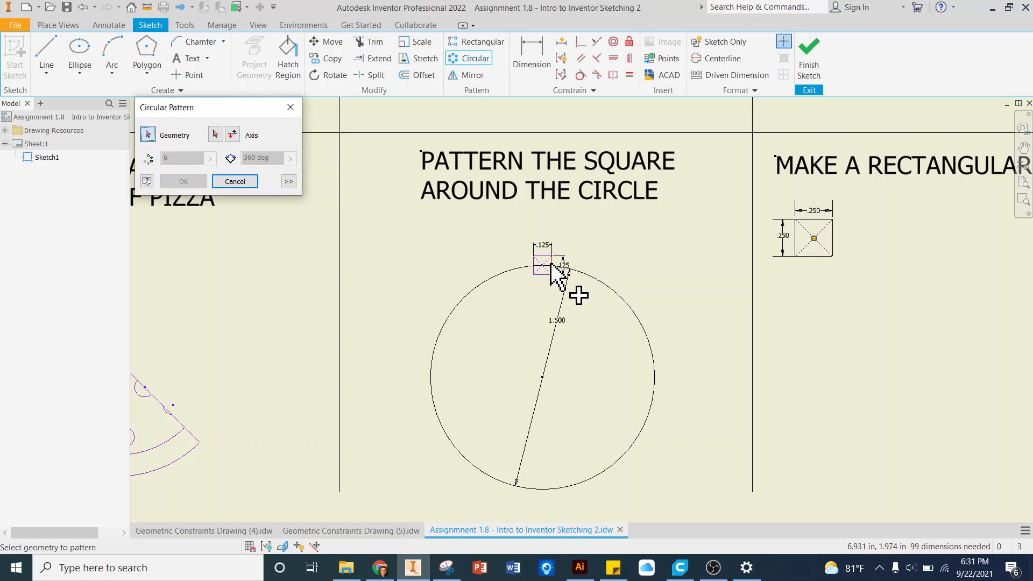
{"action": "scroll", "coordinate": [553, 269], "scroll_direction": "up", "scroll_amount": 5}
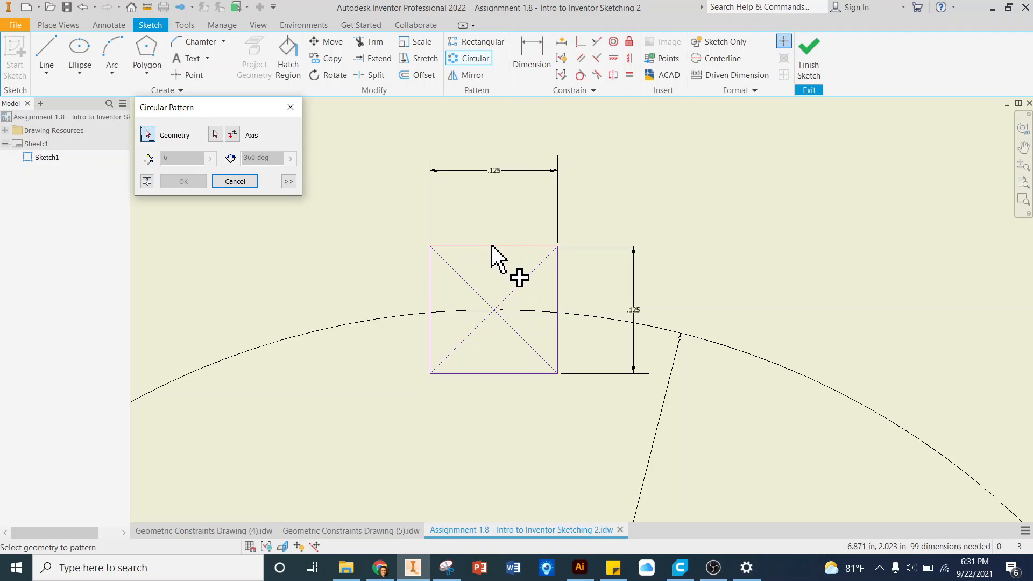
{"action": "left_click", "coordinate": [493, 247]}
{"action": "left_click", "coordinate": [557, 290]}
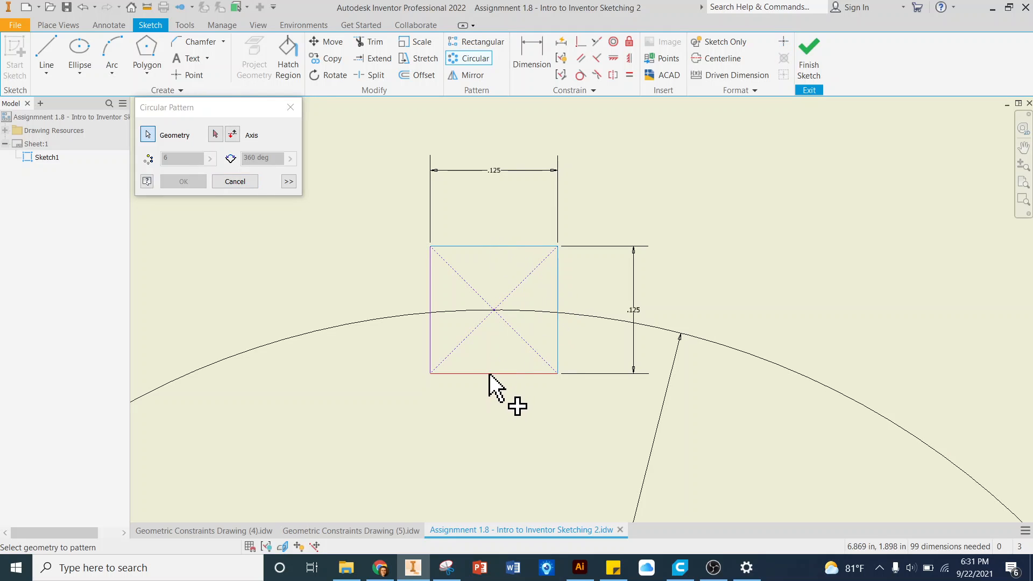
{"action": "left_click", "coordinate": [488, 373]}
{"action": "left_click", "coordinate": [431, 325]}
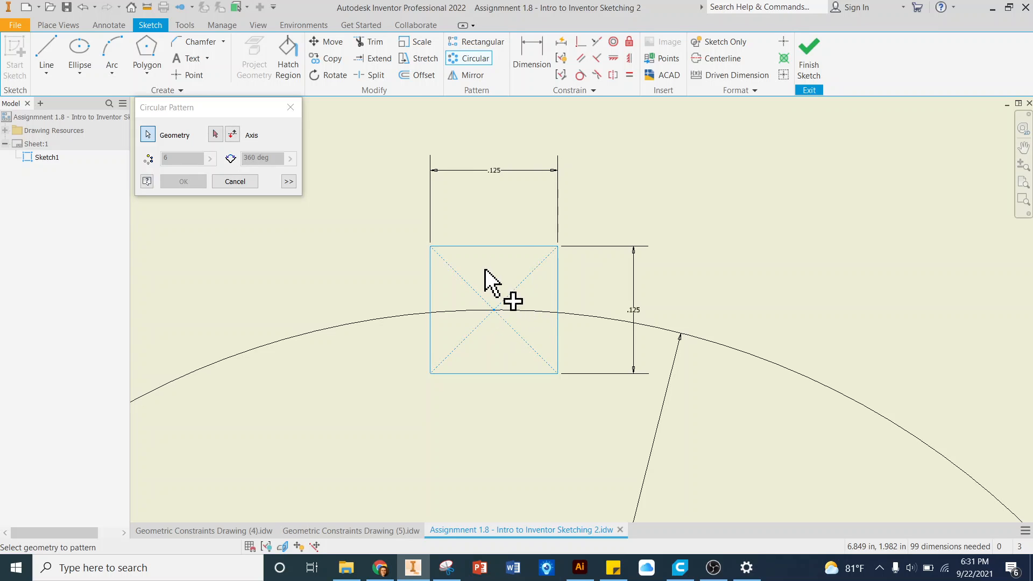
Use the 1.500 in circle as the rotation axis of the circular pattern
{"action": "scroll", "coordinate": [476, 260], "scroll_direction": "up", "scroll_amount": 5}
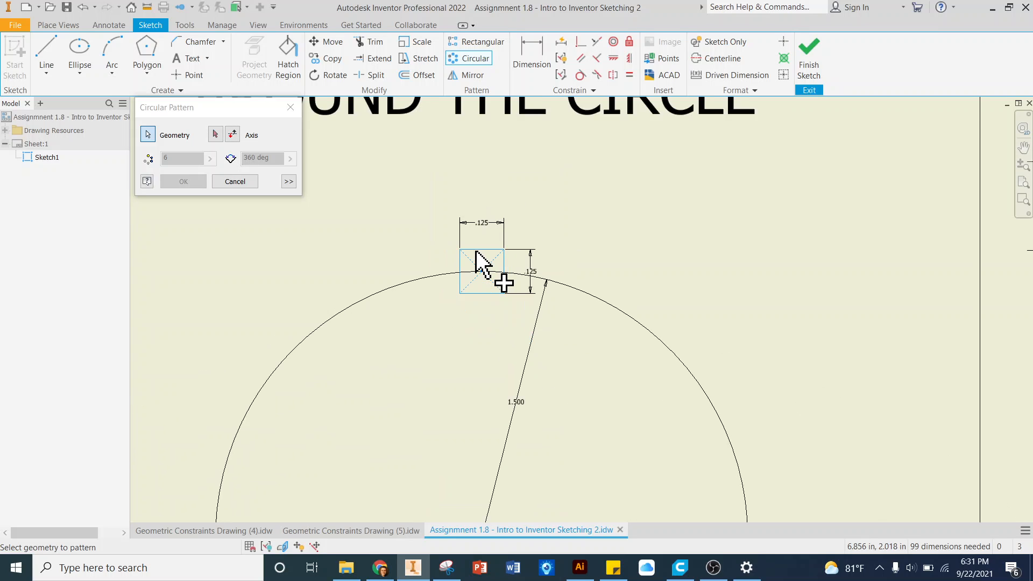
{"action": "scroll", "coordinate": [476, 255], "scroll_direction": "up", "scroll_amount": 3}
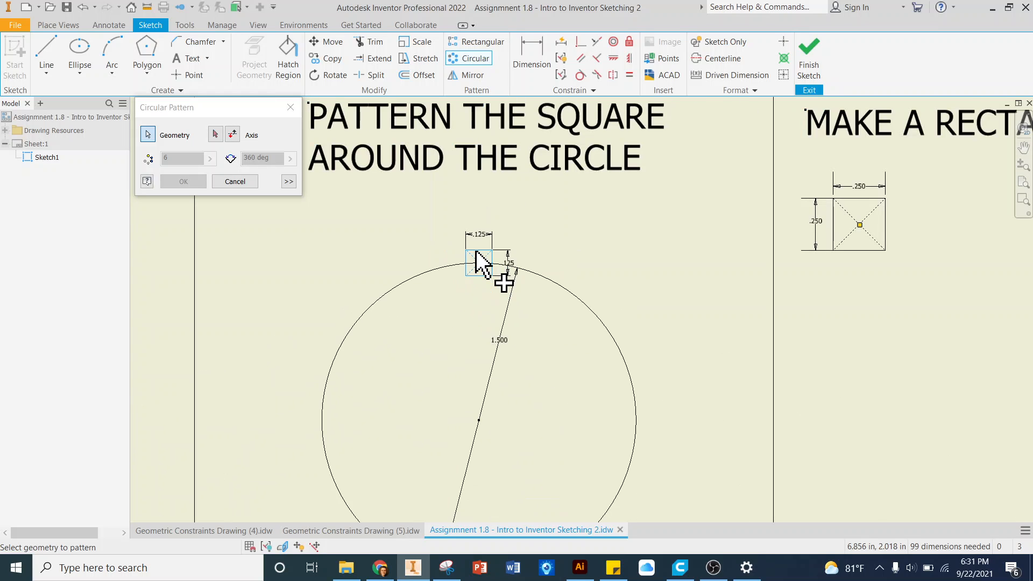
{"action": "left_click", "coordinate": [215, 135]}
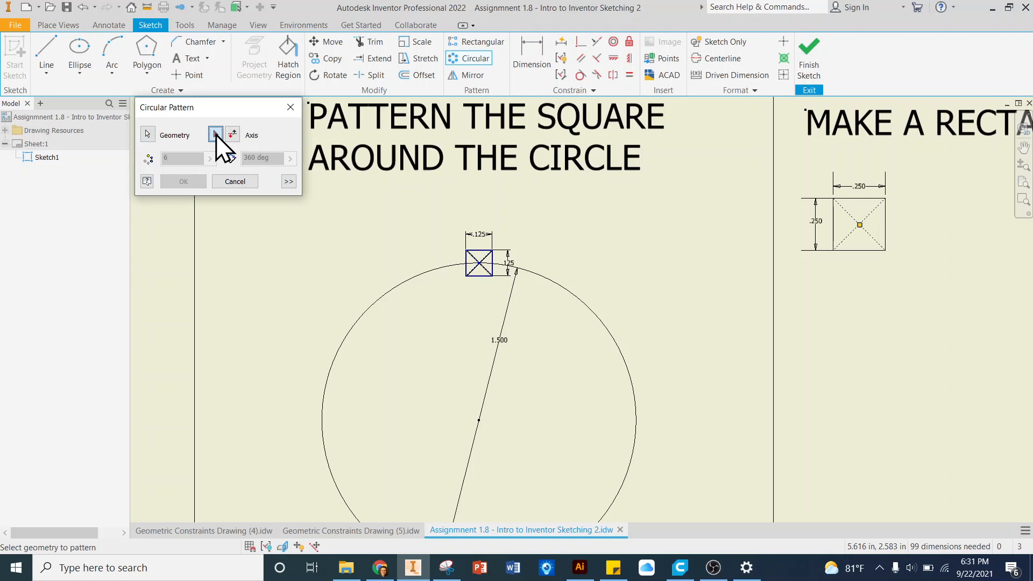
{"action": "left_click", "coordinate": [399, 288]}
{"action": "scroll", "coordinate": [401, 240], "scroll_direction": "up", "scroll_amount": 2}
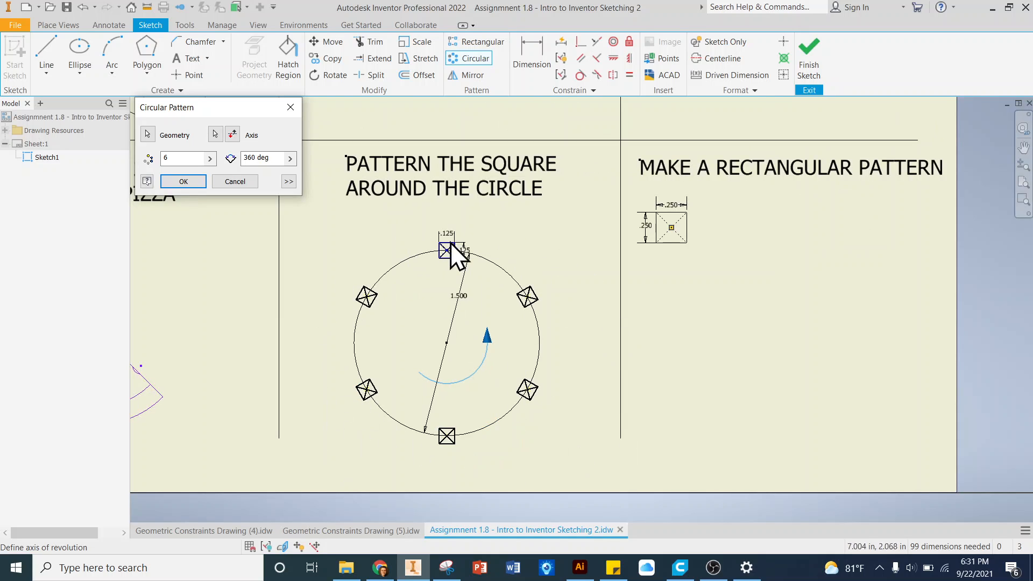
Try circular pattern counts of 12 and 24 squares around the 1.500 in circle
{"action": "double_click", "coordinate": [180, 158]}
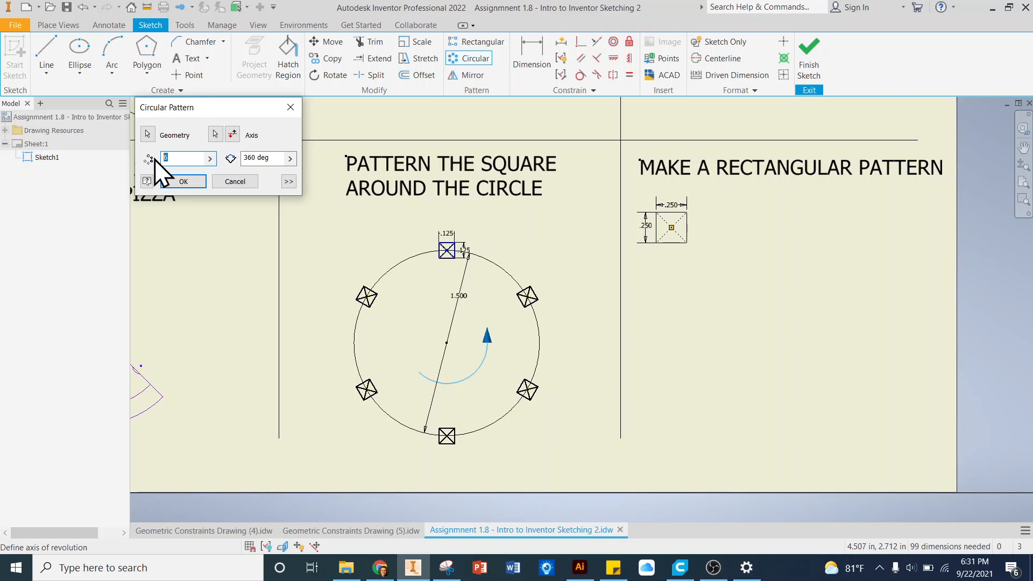
{"action": "type", "text": "12"}
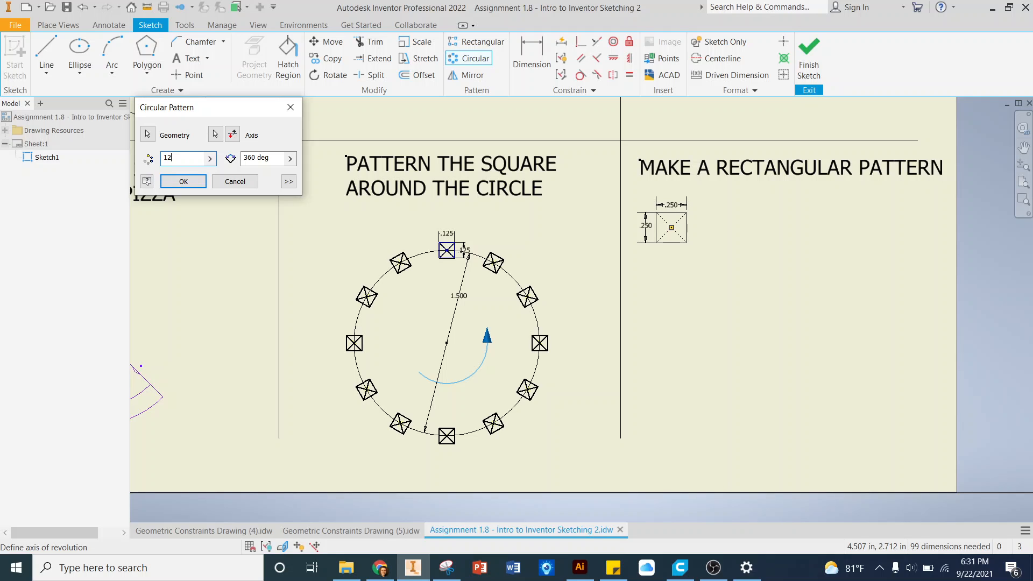
{"action": "key", "text": "BackSpace"}
{"action": "key", "text": "BackSpace"}
{"action": "type", "text": "24"}
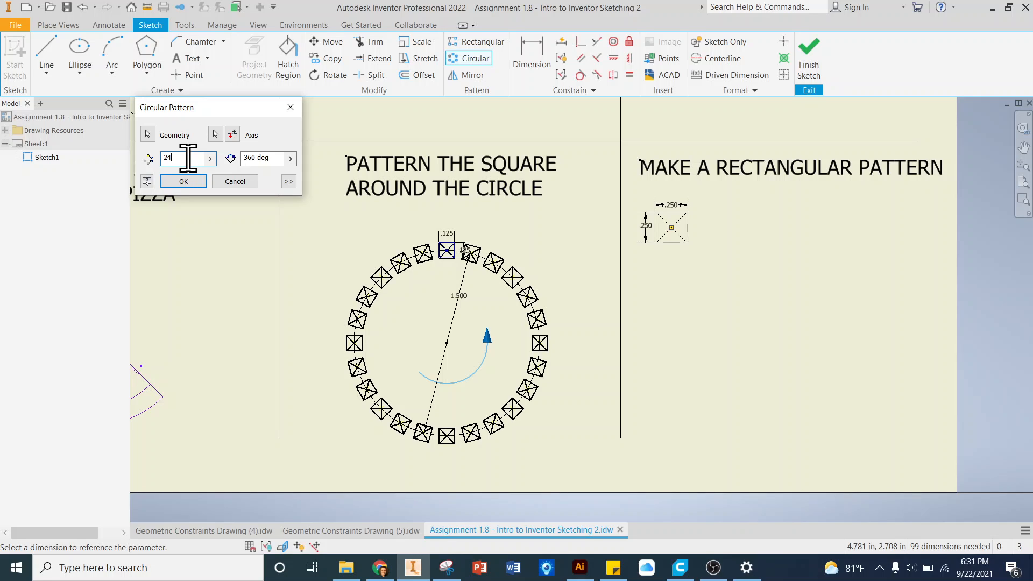
Try circular pattern counts of 10, 100 and 20 squares around the circle
{"action": "double_click", "coordinate": [165, 158]}
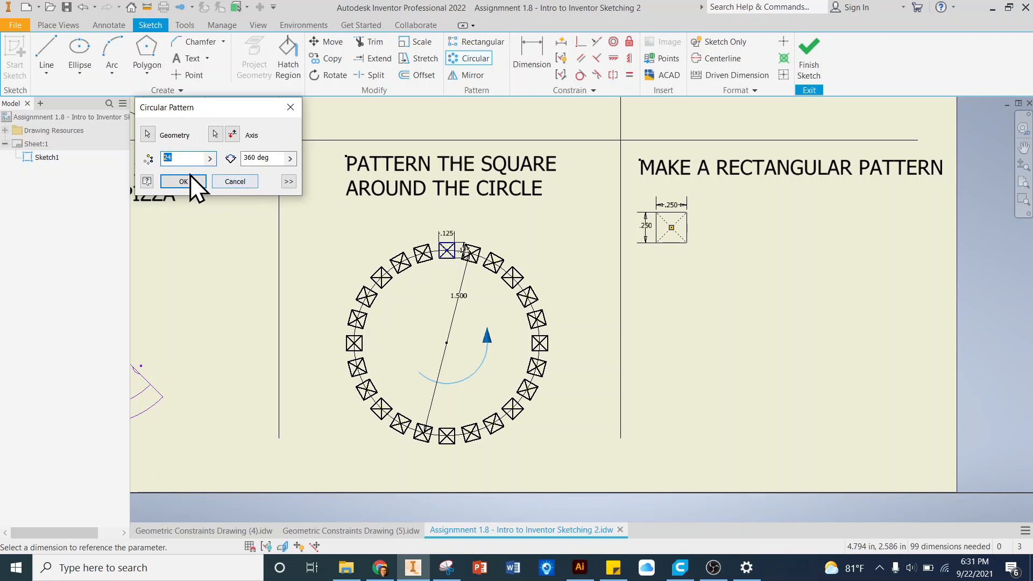
{"action": "type", "text": "10"}
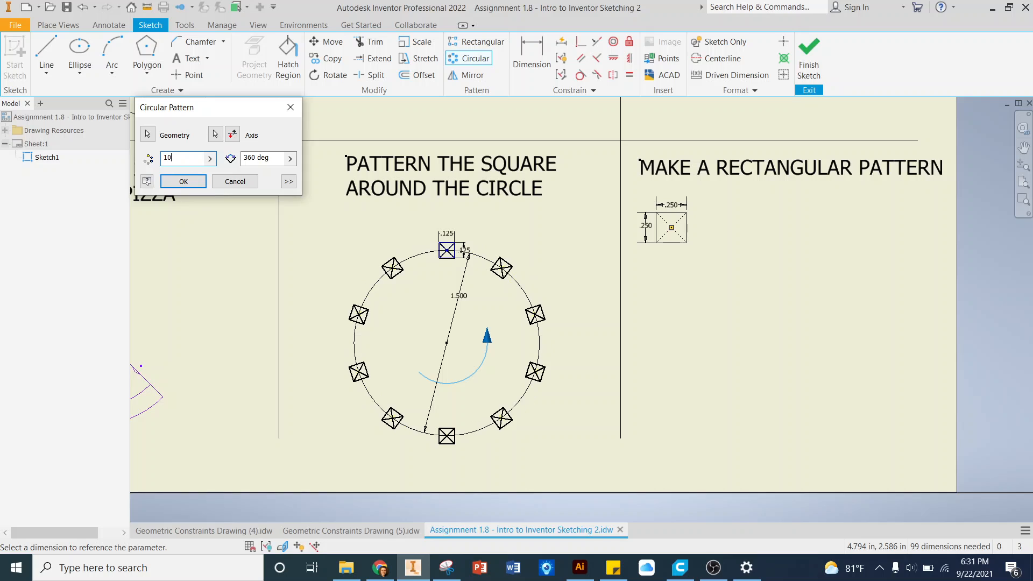
{"action": "type", "text": "0"}
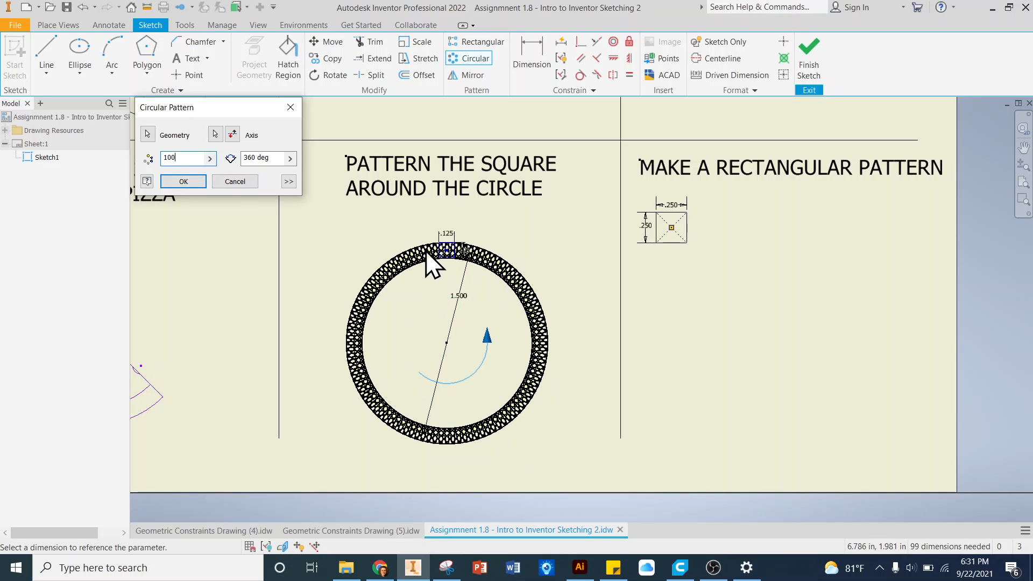
{"action": "double_click", "coordinate": [185, 159]}
{"action": "type", "text": "20"}
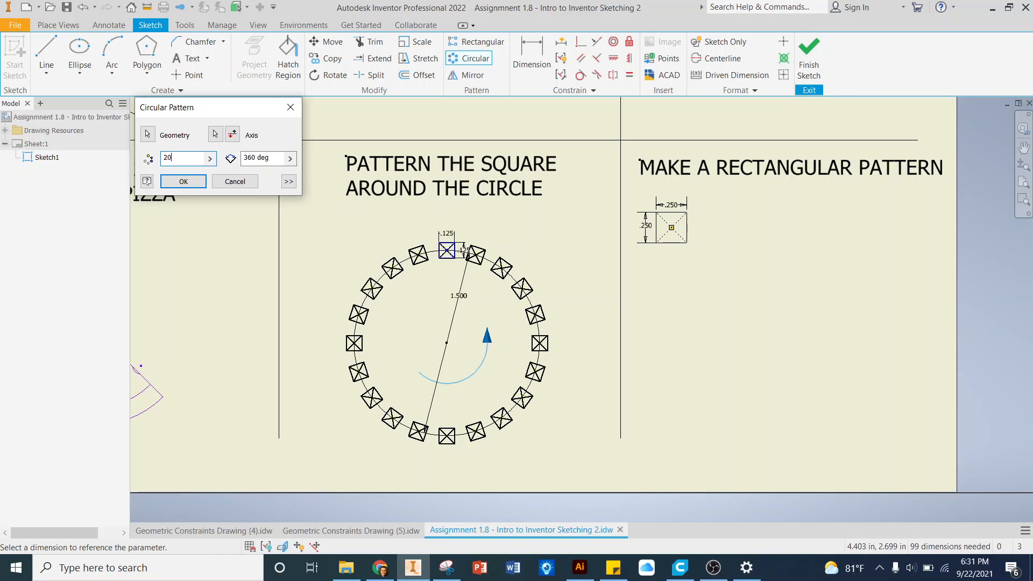
Set the circular pattern's count to 50 and create the pattern of squares around the circle
{"action": "key", "text": "BackSpace"}
{"action": "key", "text": "BackSpace"}
{"action": "type", "text": "50"}
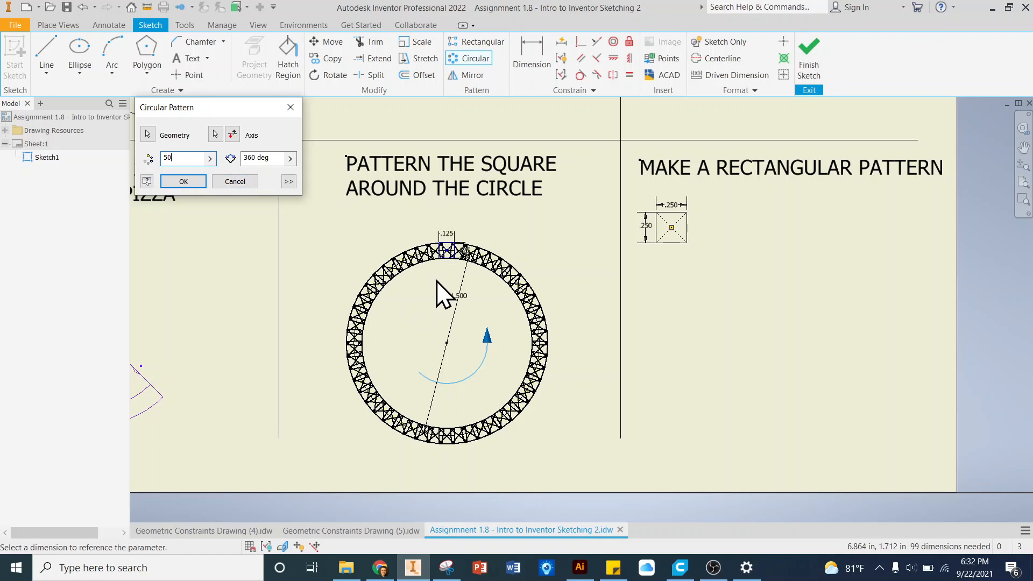
{"action": "left_click", "coordinate": [172, 184]}
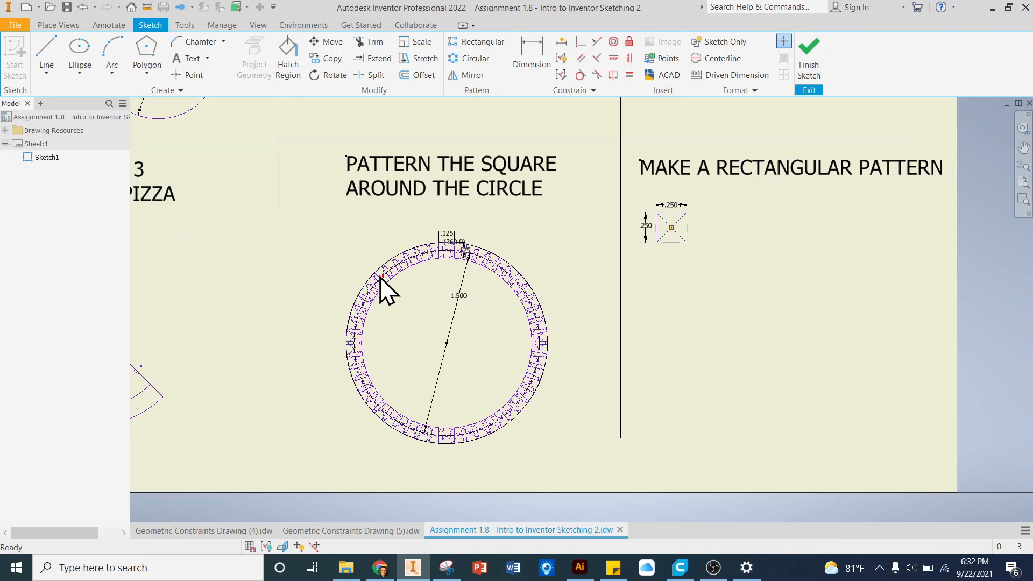
Start a rectangular pattern with the entire 0.250 in square, including its diagonals, as its geometry
{"action": "scroll", "coordinate": [380, 288], "scroll_direction": "down", "scroll_amount": 2}
{"action": "scroll", "coordinate": [657, 288], "scroll_direction": "up", "scroll_amount": 2}
{"action": "left_click", "coordinate": [473, 165]}
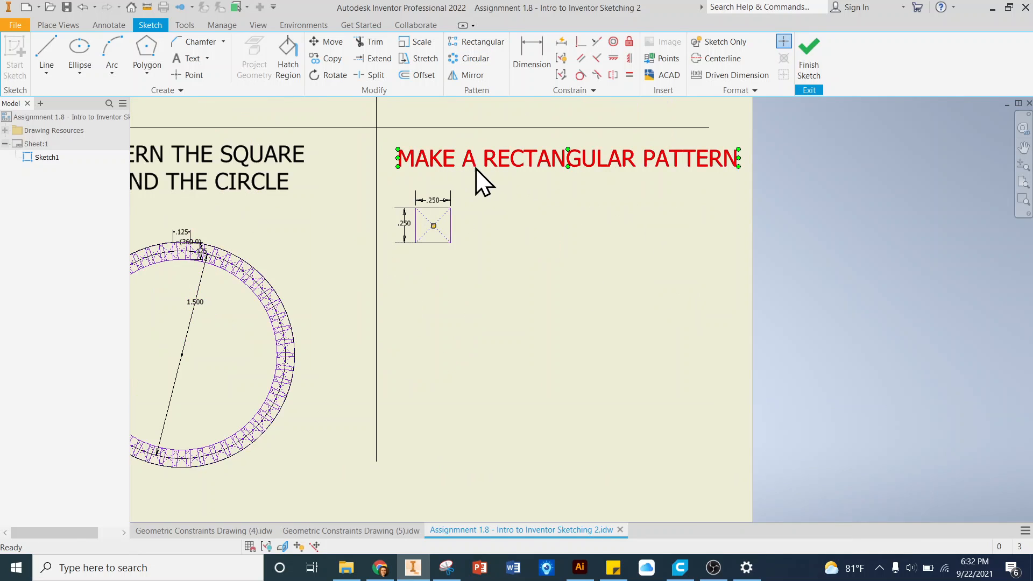
{"action": "left_click", "coordinate": [573, 208]}
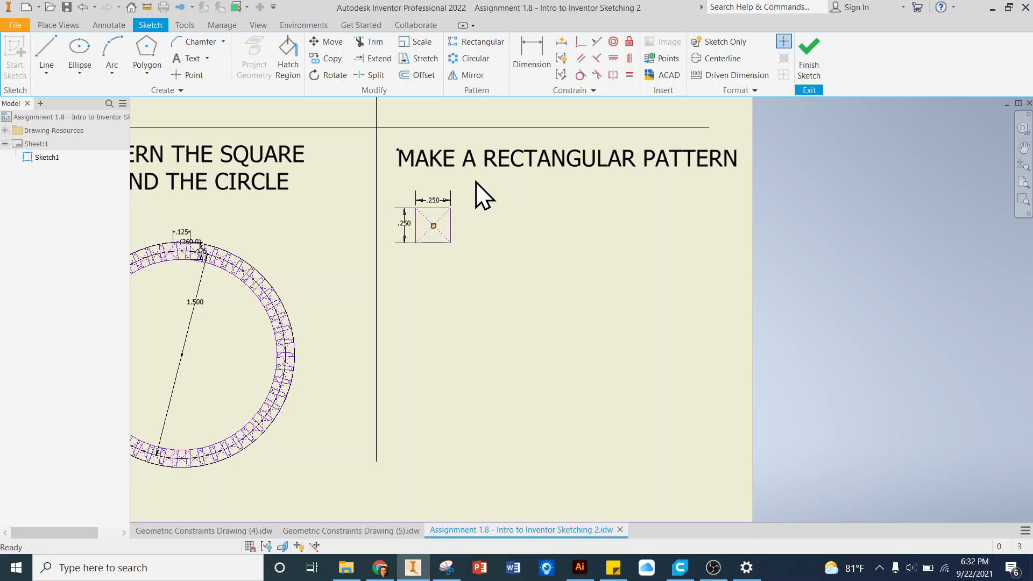
{"action": "left_click", "coordinate": [482, 41]}
{"action": "left_click_drag", "start_coordinate": [483, 181], "coordinate": [400, 273]}
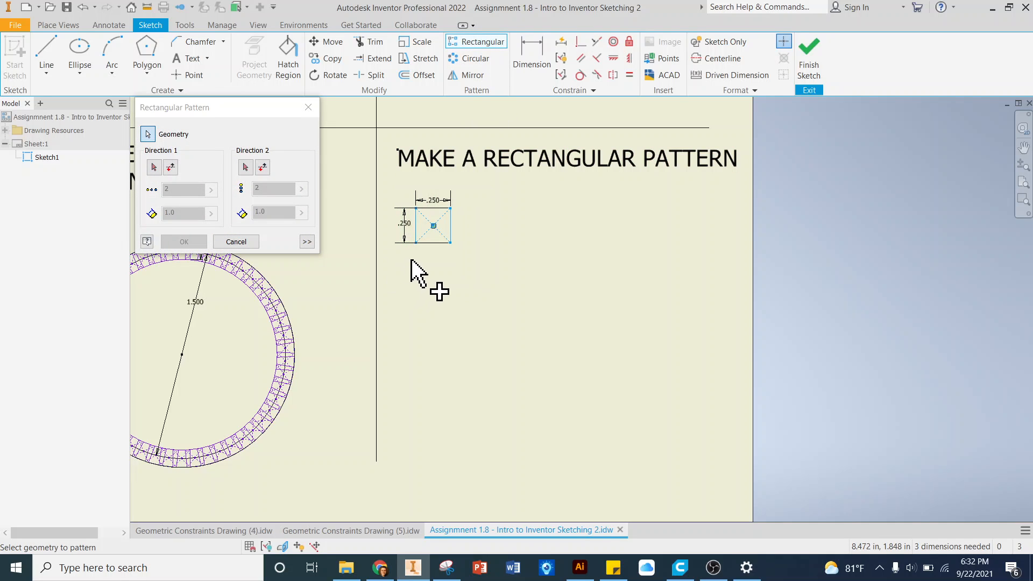
Use the square's left vertical edge as direction 1 of the rectangular pattern
{"action": "left_click", "coordinate": [157, 166]}
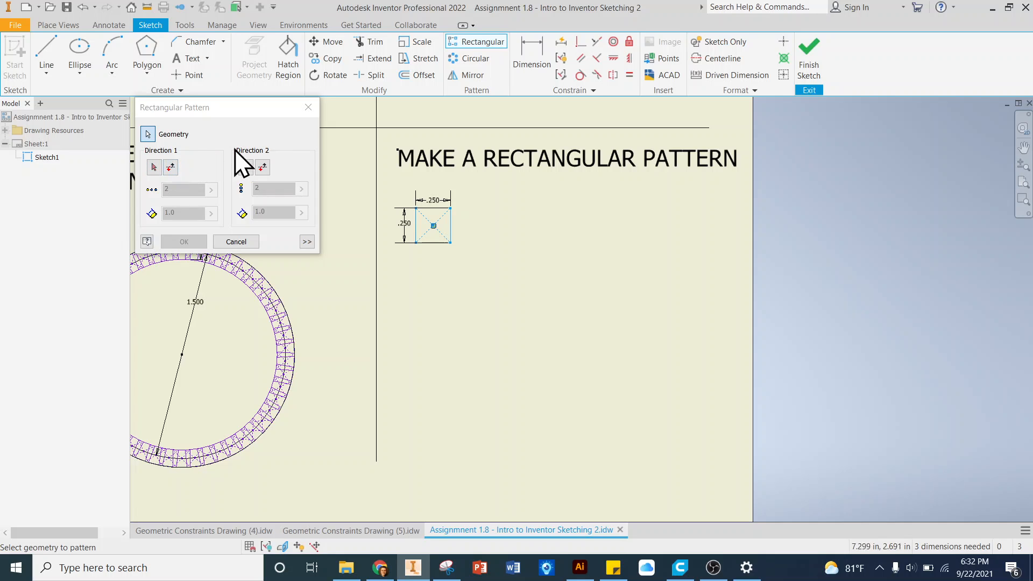
{"action": "left_click", "coordinate": [245, 167]}
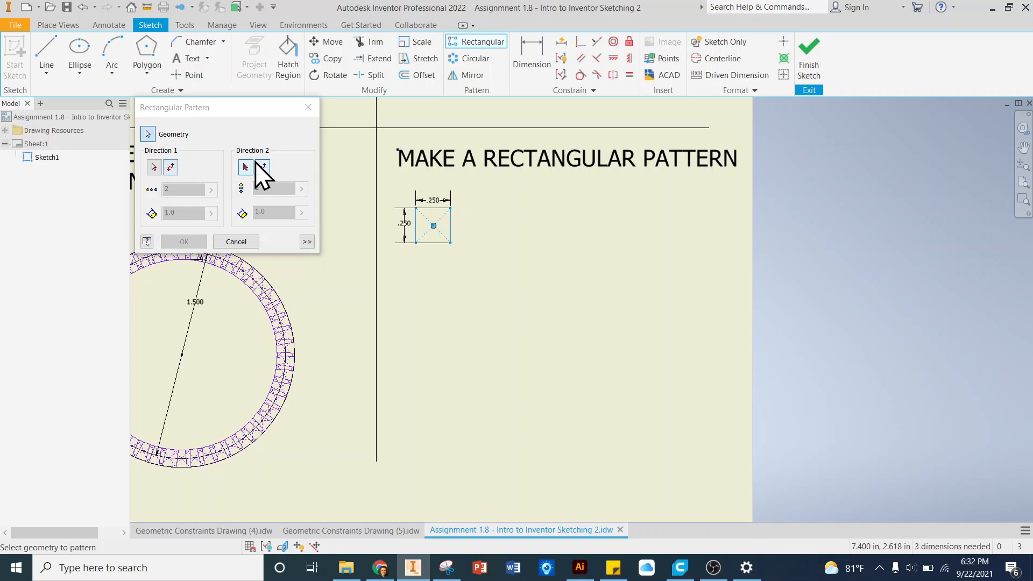
{"action": "left_click", "coordinate": [154, 168]}
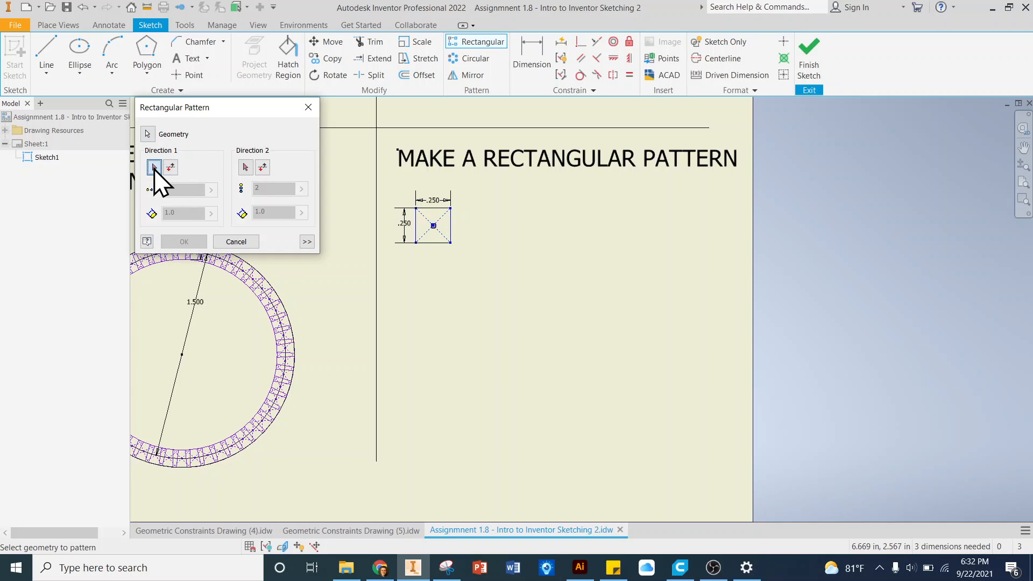
{"action": "left_click", "coordinate": [416, 224]}
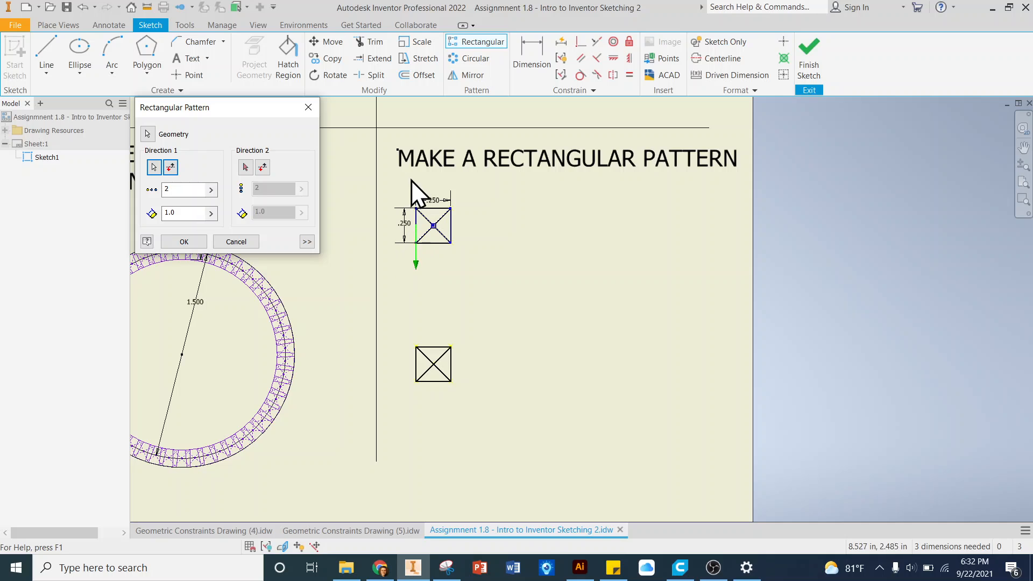
Flip direction 1 of the rectangular pattern back and forth to compare both orientations, ending with it pointing down
{"action": "left_click", "coordinate": [170, 168]}
{"action": "left_click", "coordinate": [170, 168]}
{"action": "left_click", "coordinate": [169, 167]}
{"action": "left_click", "coordinate": [170, 168]}
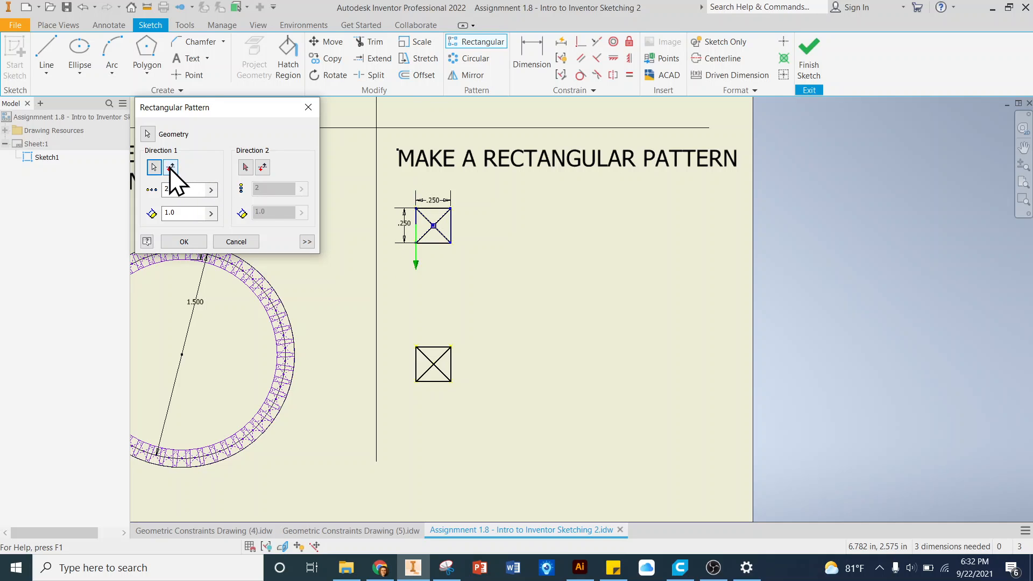
{"action": "left_click", "coordinate": [170, 167]}
{"action": "left_click", "coordinate": [169, 167]}
{"action": "left_click", "coordinate": [170, 167]}
{"action": "left_click", "coordinate": [170, 167]}
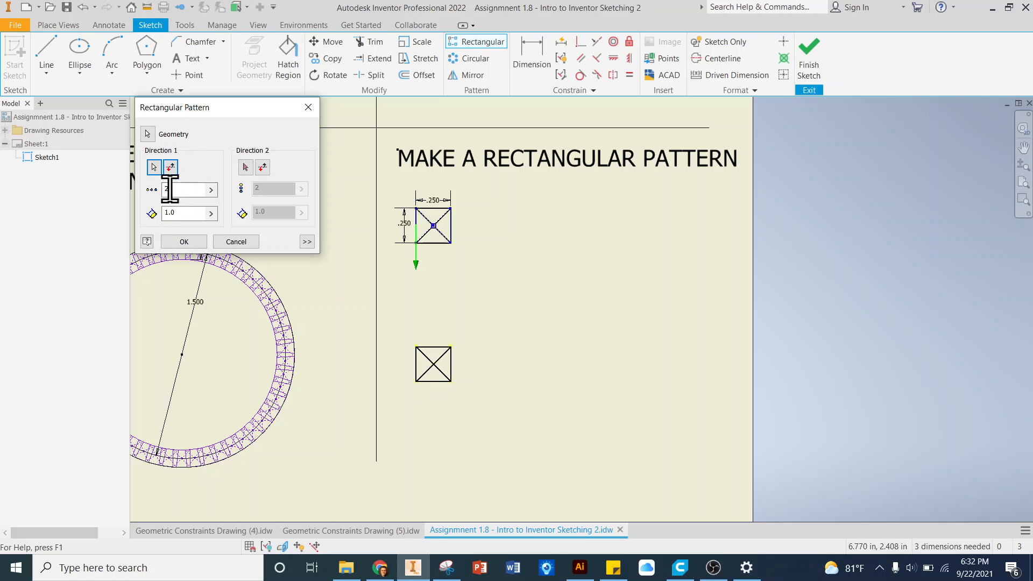
Try .5 as the direction 1 count, and replace it with 6
{"action": "double_click", "coordinate": [170, 189]}
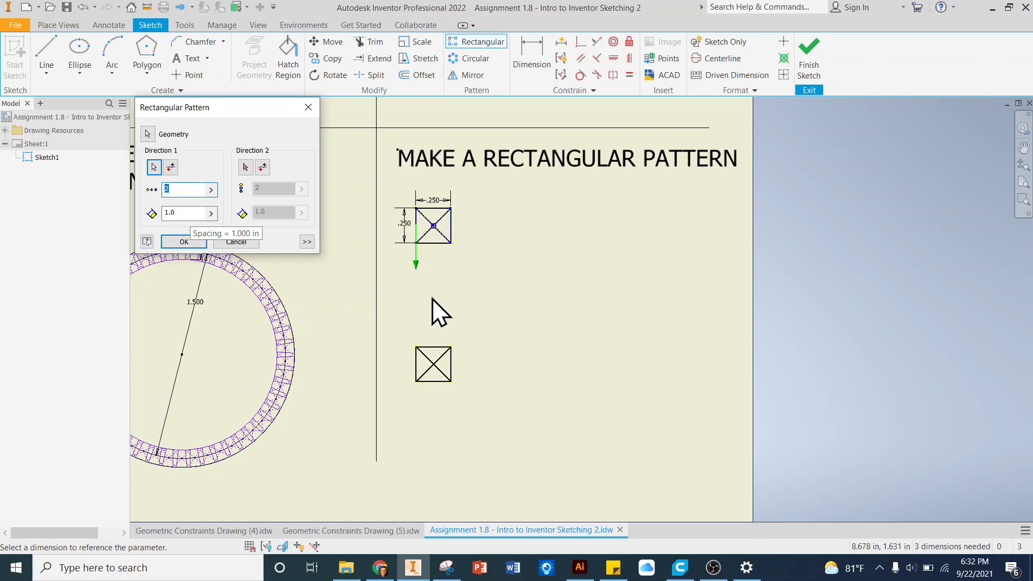
{"action": "type", "text": ".5"}
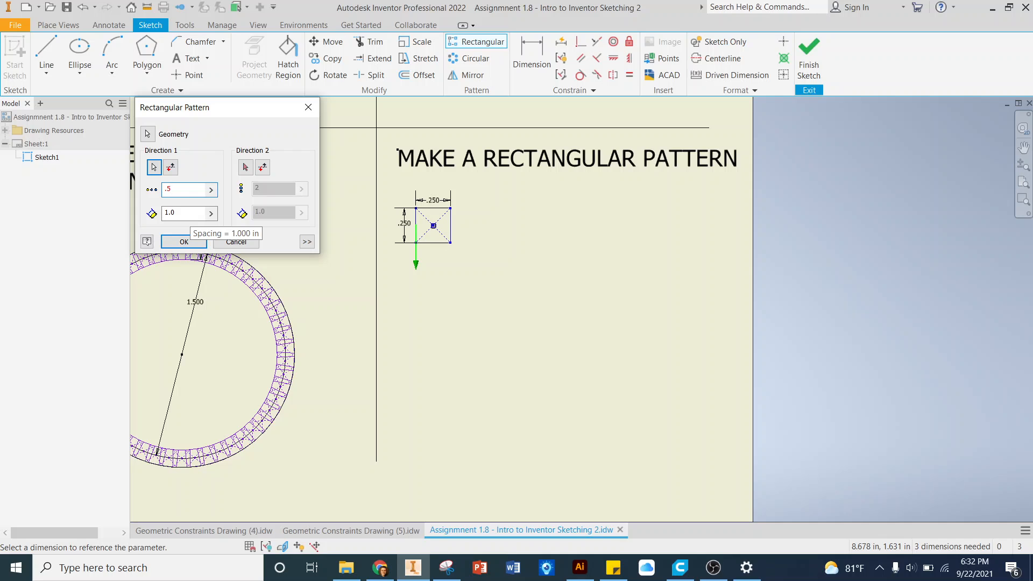
{"action": "double_click", "coordinate": [168, 189]}
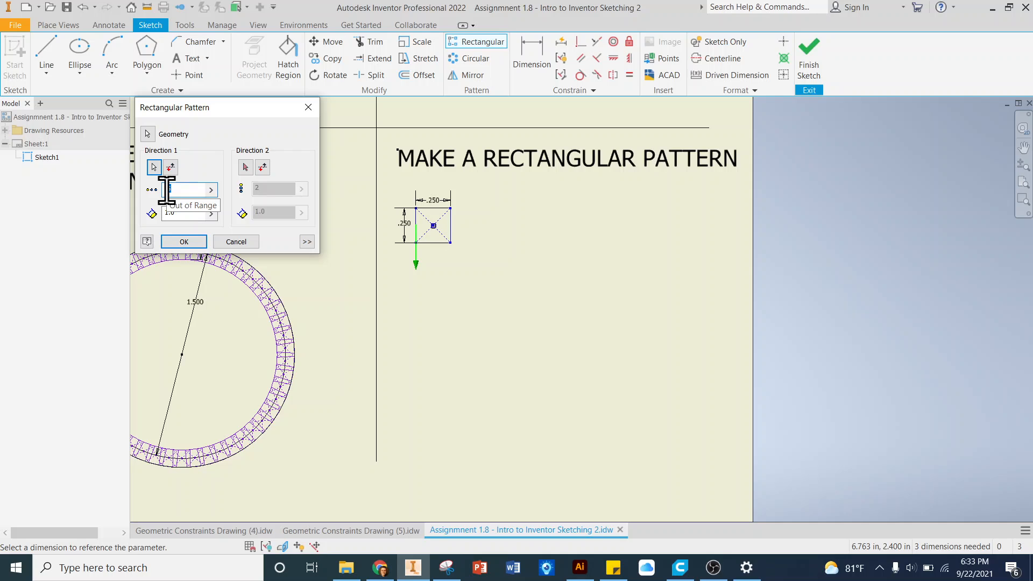
{"action": "type", "text": "3"}
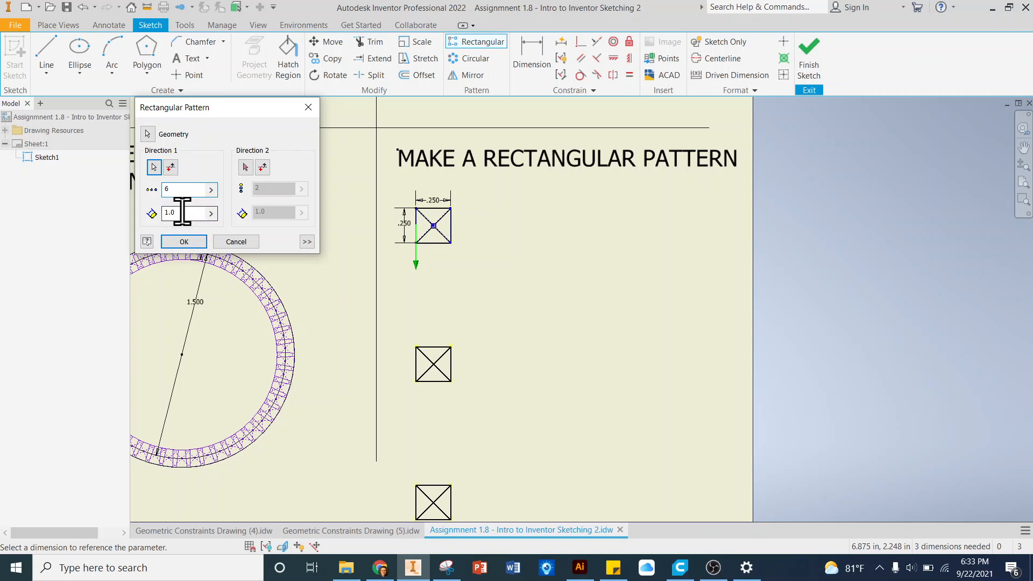
Try a direction 1 spacing of .25 in, and set it to .5 in instead
{"action": "left_click", "coordinate": [180, 210]}
{"action": "type", "text": ".25"}
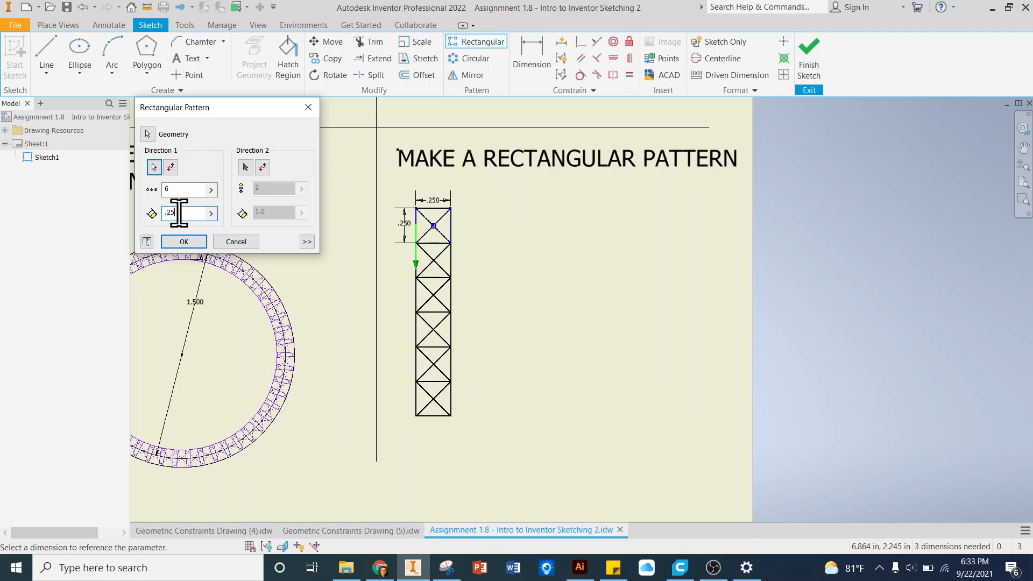
{"action": "left_click_drag", "start_coordinate": [178, 212], "coordinate": [163, 215]}
{"action": "type", "text": ".5"}
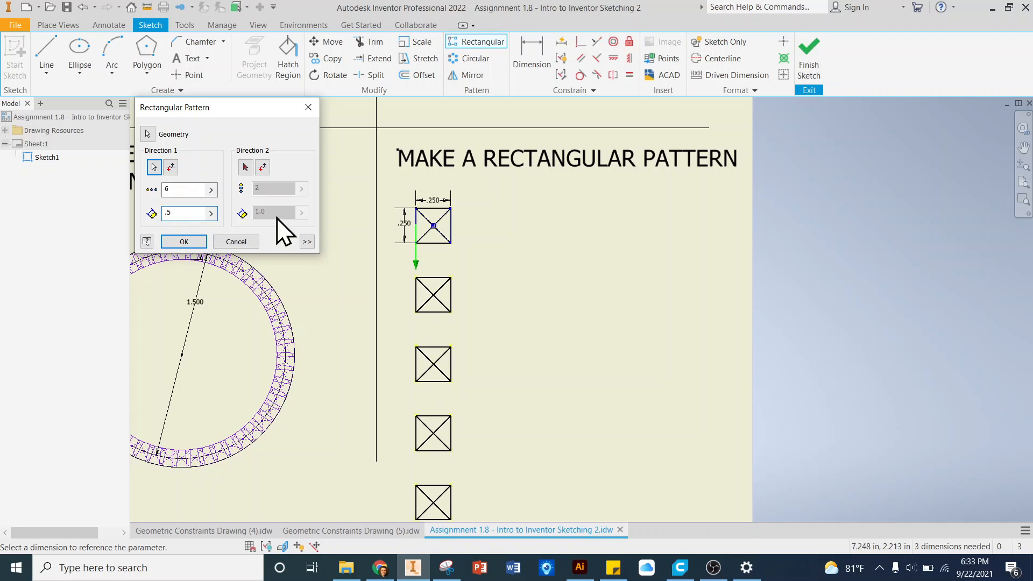
Set the direction 1 count to 5 so the column of squares fits on the sheet
{"action": "scroll", "coordinate": [527, 240], "scroll_direction": "down", "scroll_amount": 2}
{"action": "scroll", "coordinate": [527, 248], "scroll_direction": "up", "scroll_amount": 4}
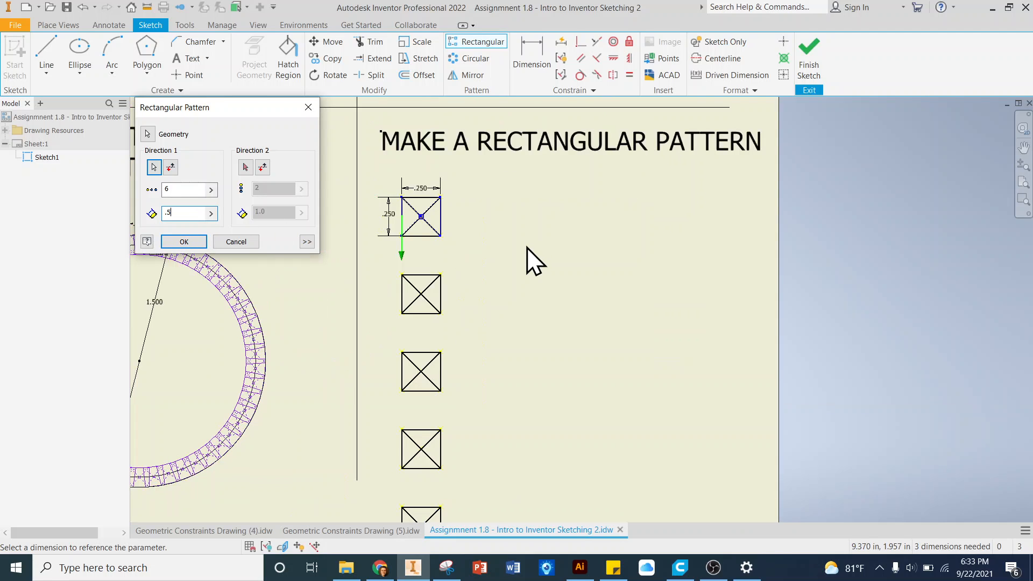
{"action": "scroll", "coordinate": [527, 248], "scroll_direction": "down", "scroll_amount": 3}
{"action": "double_click", "coordinate": [164, 189]}
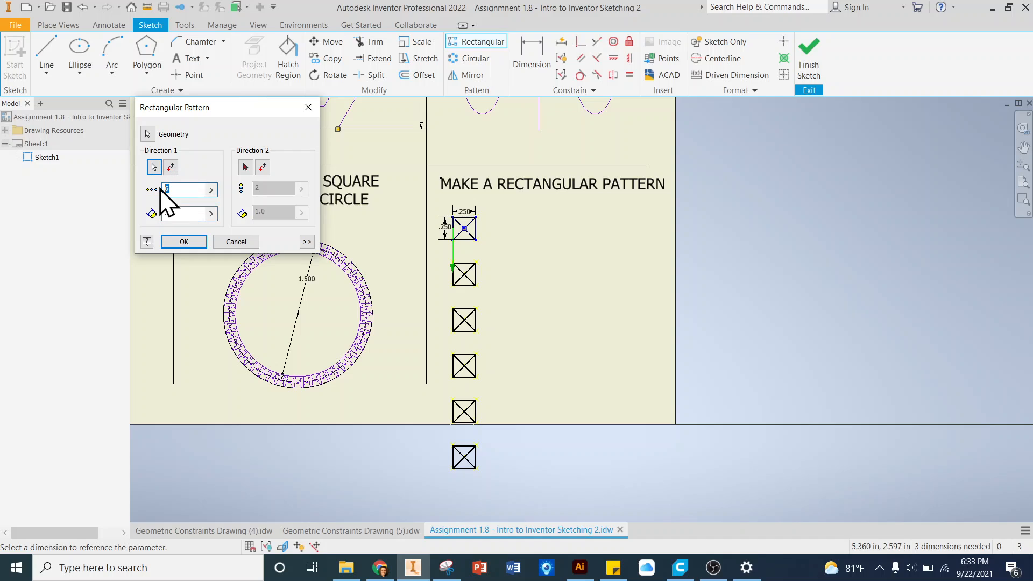
{"action": "type", "text": "5"}
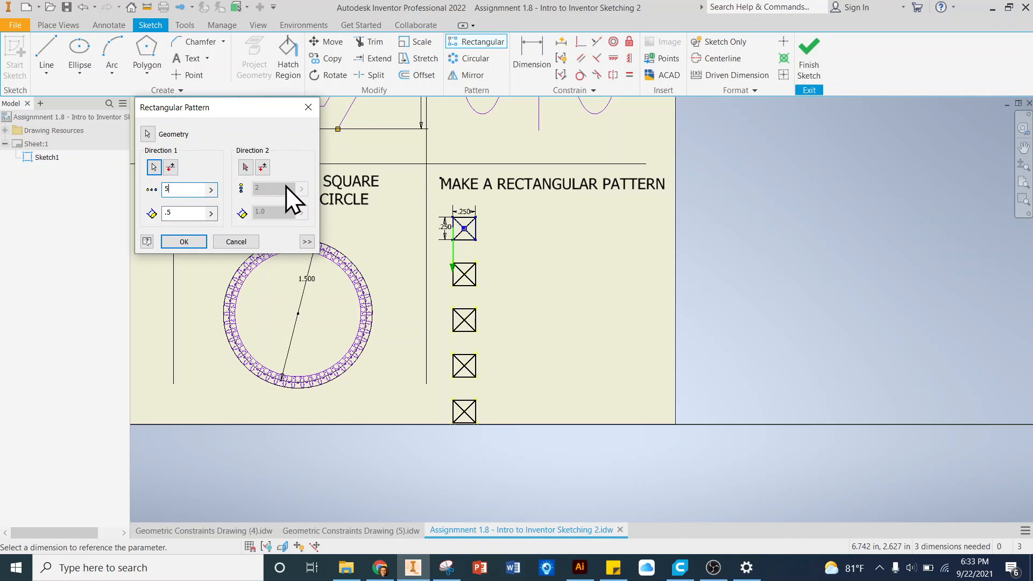
Use the original square's bottom horizontal edge as direction 2 of the rectangular pattern
{"action": "left_click", "coordinate": [245, 168]}
{"action": "scroll", "coordinate": [466, 254], "scroll_direction": "up", "scroll_amount": 3}
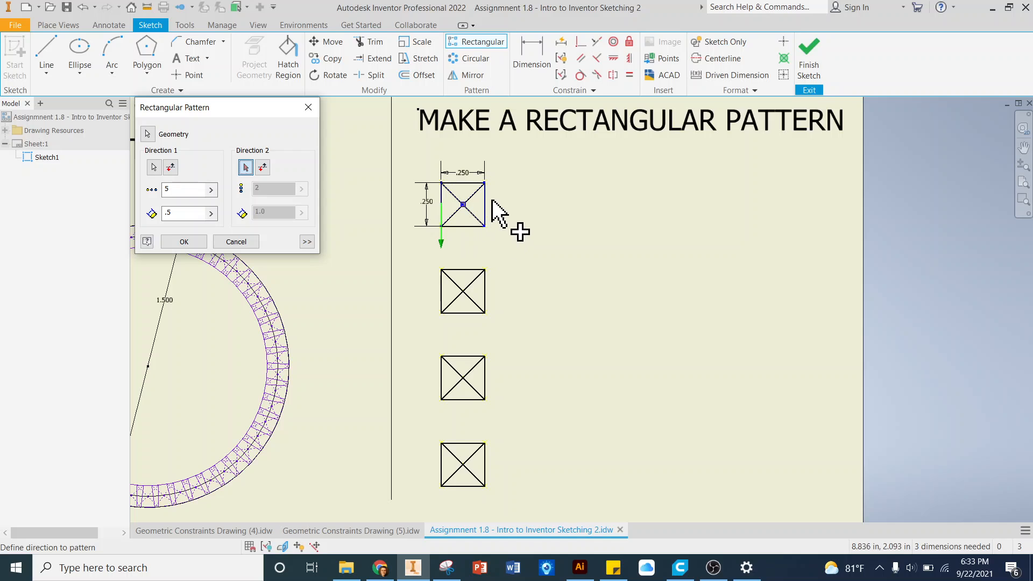
{"action": "left_click", "coordinate": [461, 226]}
{"action": "scroll", "coordinate": [422, 196], "scroll_direction": "down", "scroll_amount": 2}
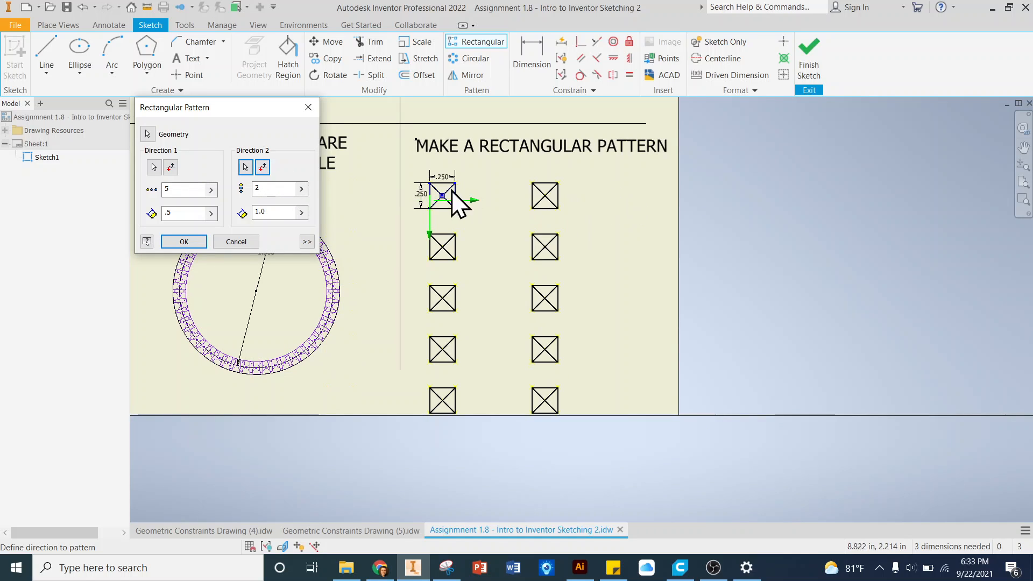
Set direction 2 of the rectangular pattern to a count of 5 and a spacing of .5 in
{"action": "double_click", "coordinate": [277, 188]}
{"action": "type", "text": "5"}
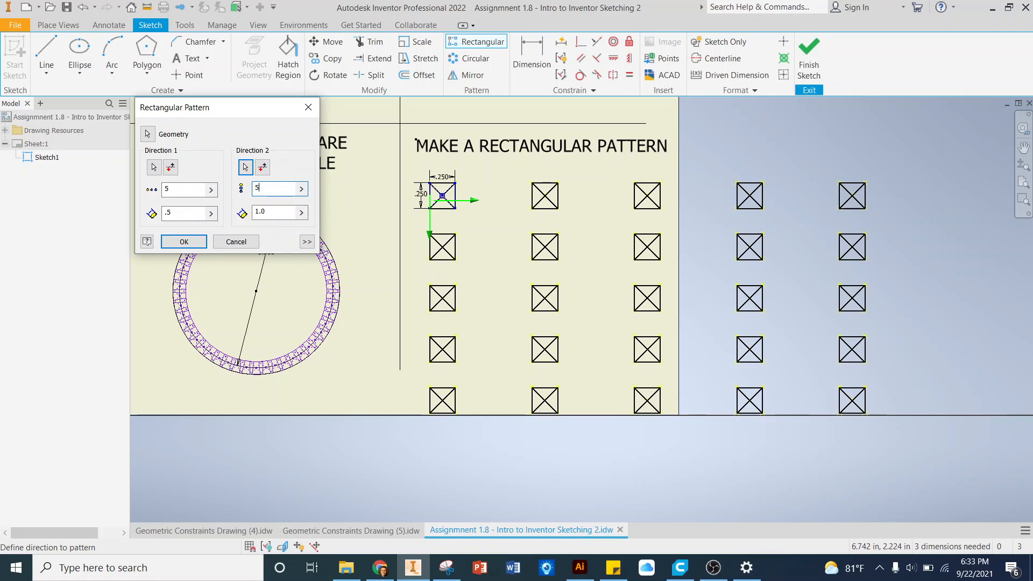
{"action": "double_click", "coordinate": [275, 211]}
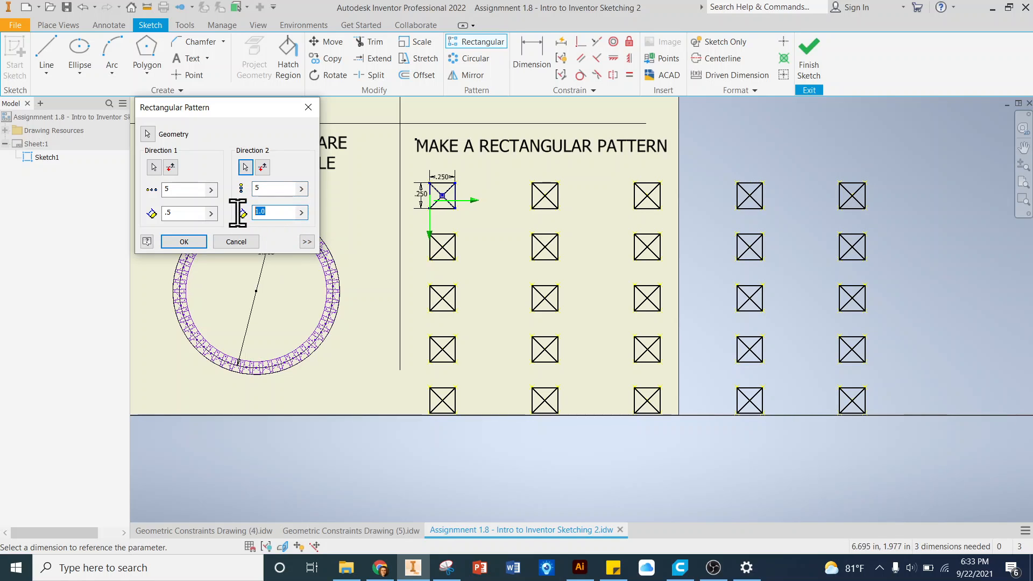
{"action": "type", "text": ".5"}
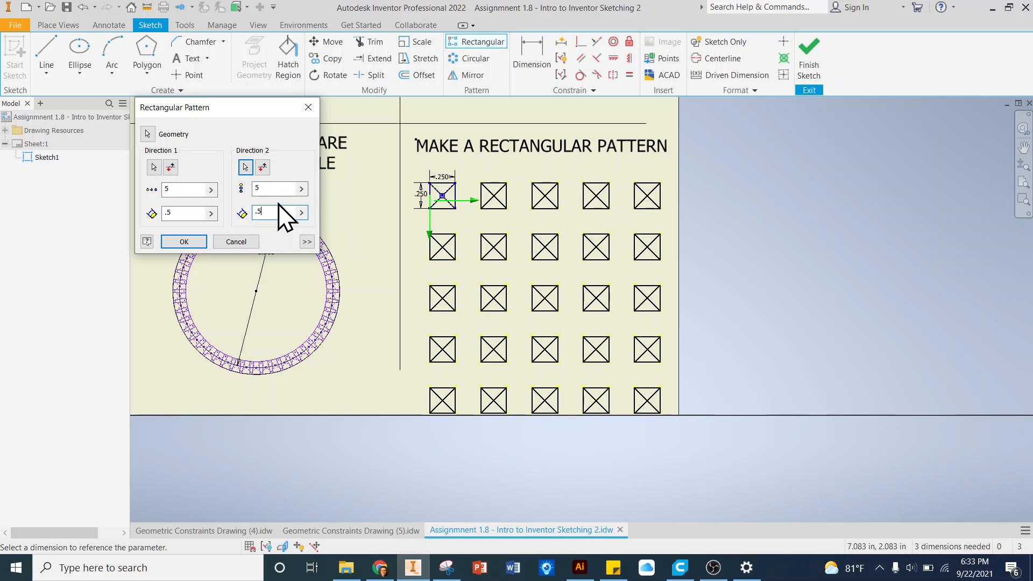
Try a direction 2 count of 50, view its extent across the sheet, and restore the count to 5
{"action": "left_click", "coordinate": [267, 188]}
{"action": "type", "text": "0"}
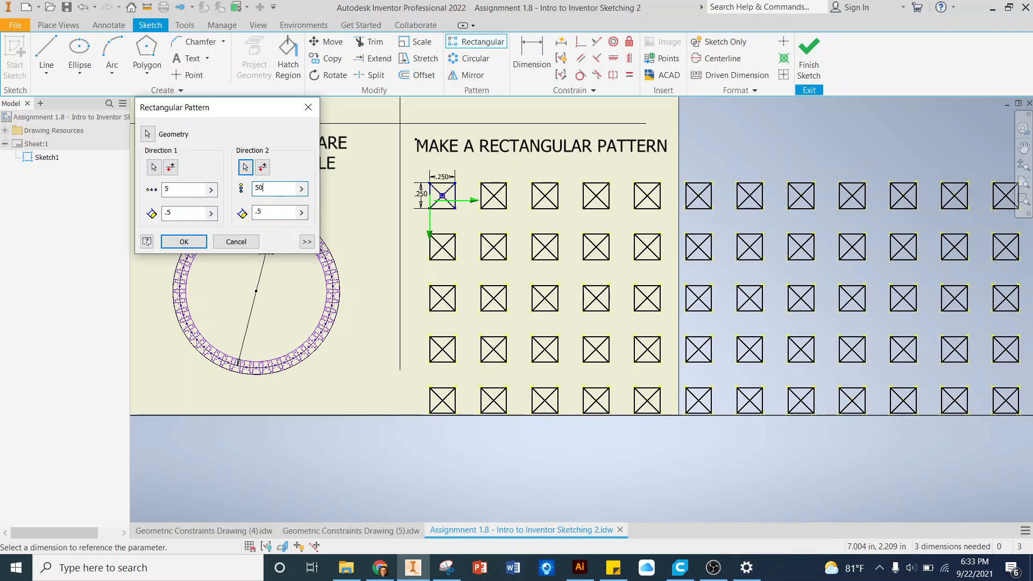
{"action": "scroll", "coordinate": [528, 262], "scroll_direction": "down", "scroll_amount": 8}
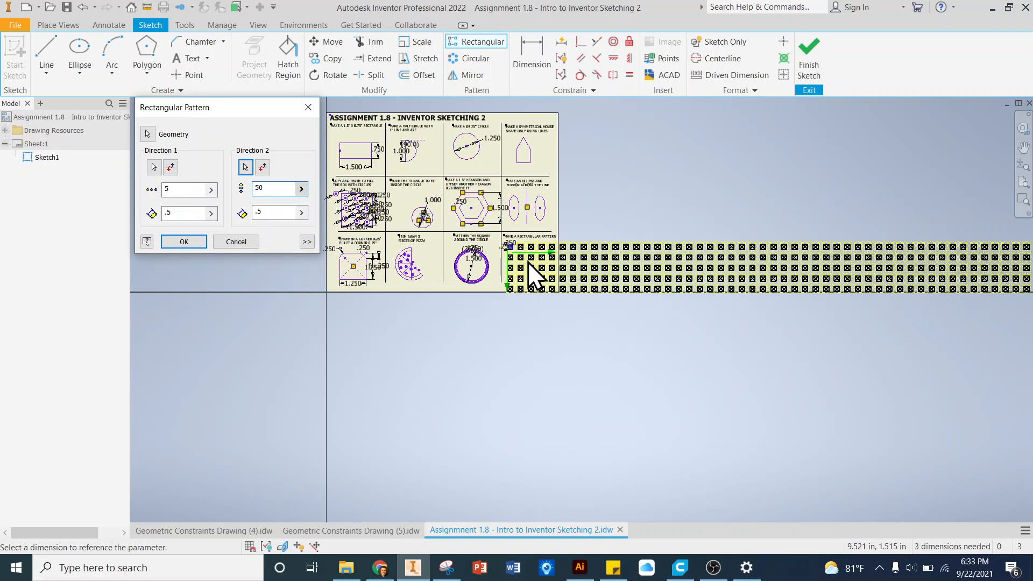
{"action": "scroll", "coordinate": [527, 263], "scroll_direction": "up", "scroll_amount": 7}
{"action": "key", "text": "BackSpace"}
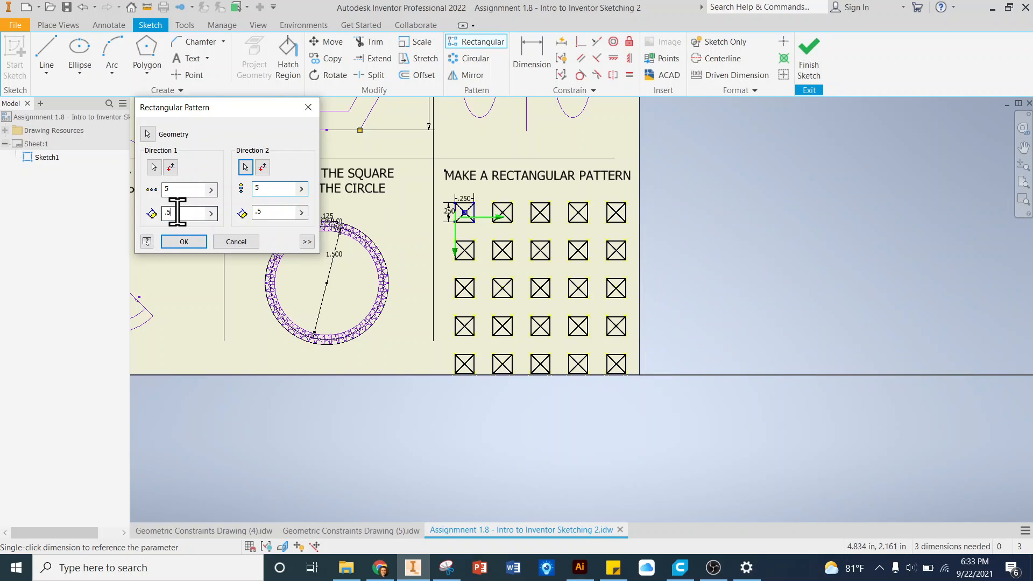
Set the spacing of both pattern directions to .375 in and create the rectangular pattern of squares
{"action": "left_click", "coordinate": [196, 211]}
{"action": "key", "text": "BackSpace"}
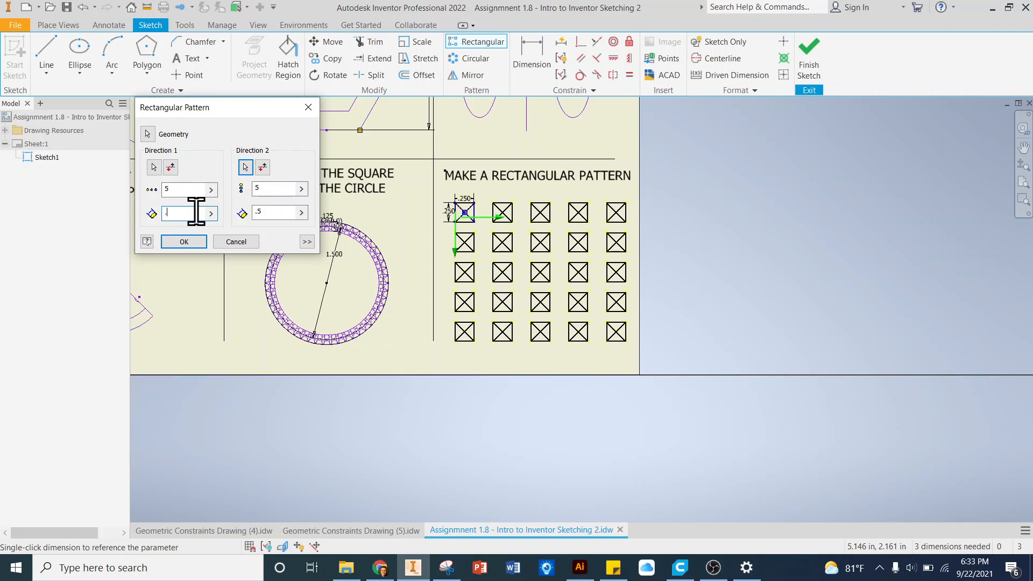
{"action": "type", "text": ".37"}
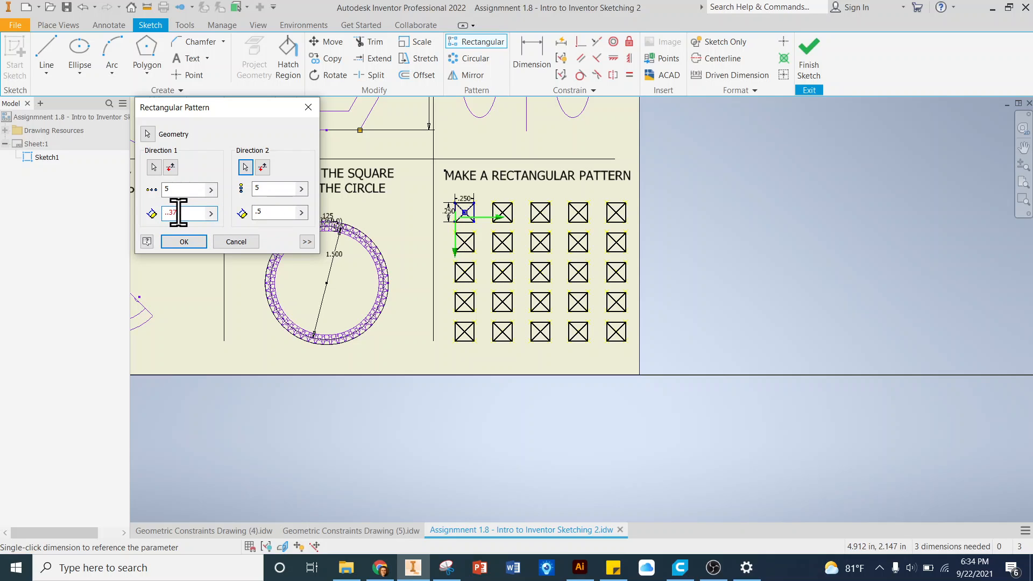
{"action": "key", "text": "BackSpace"}
{"action": "left_click", "coordinate": [273, 210]}
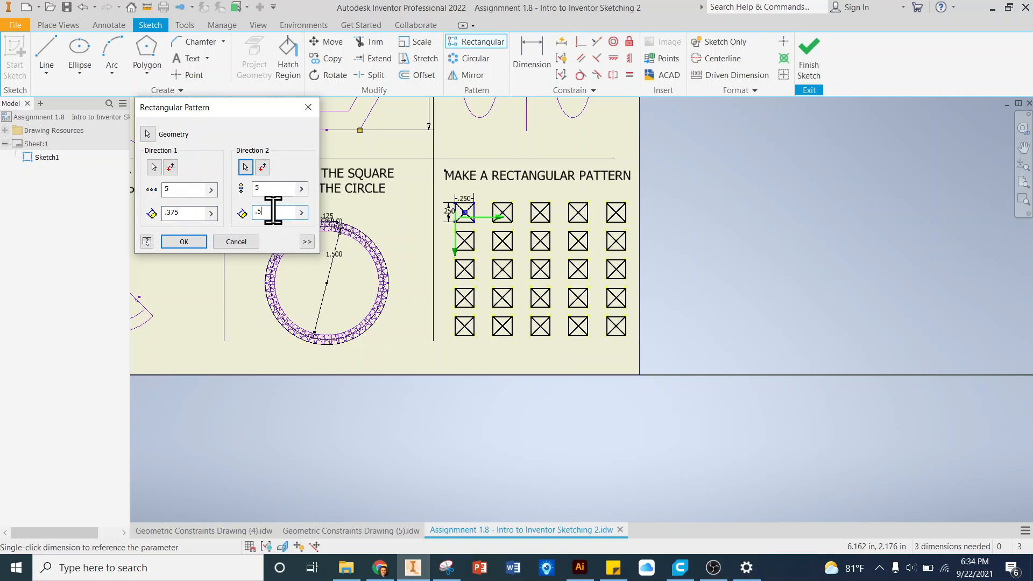
{"action": "key", "text": "BackSpace"}
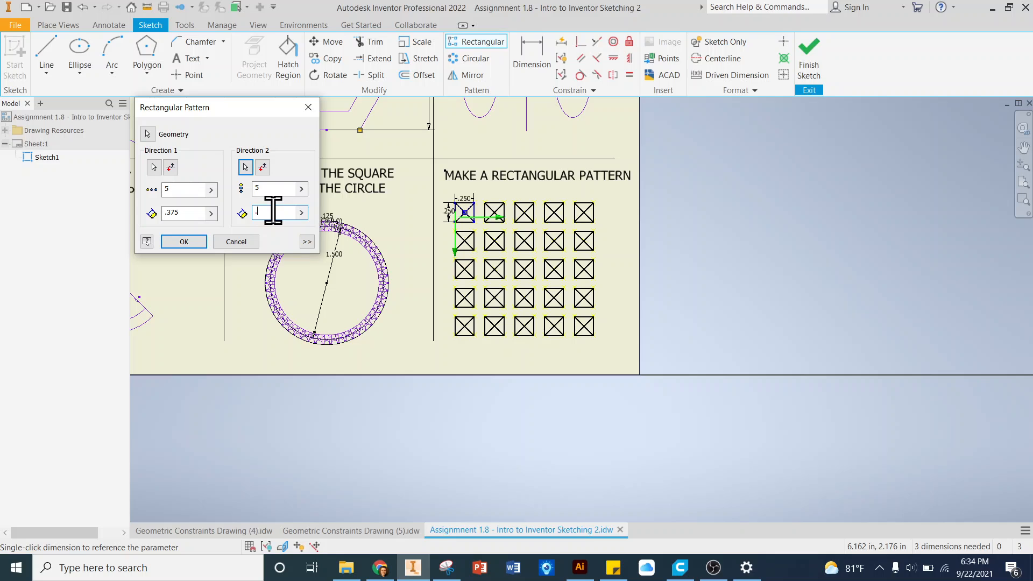
{"action": "type", "text": "375"}
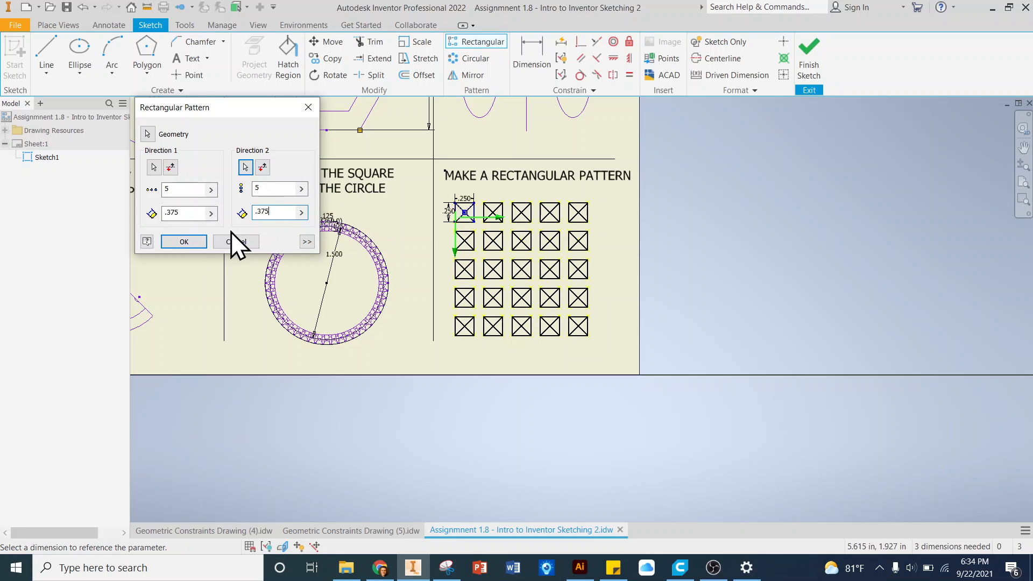
{"action": "left_click", "coordinate": [182, 242]}
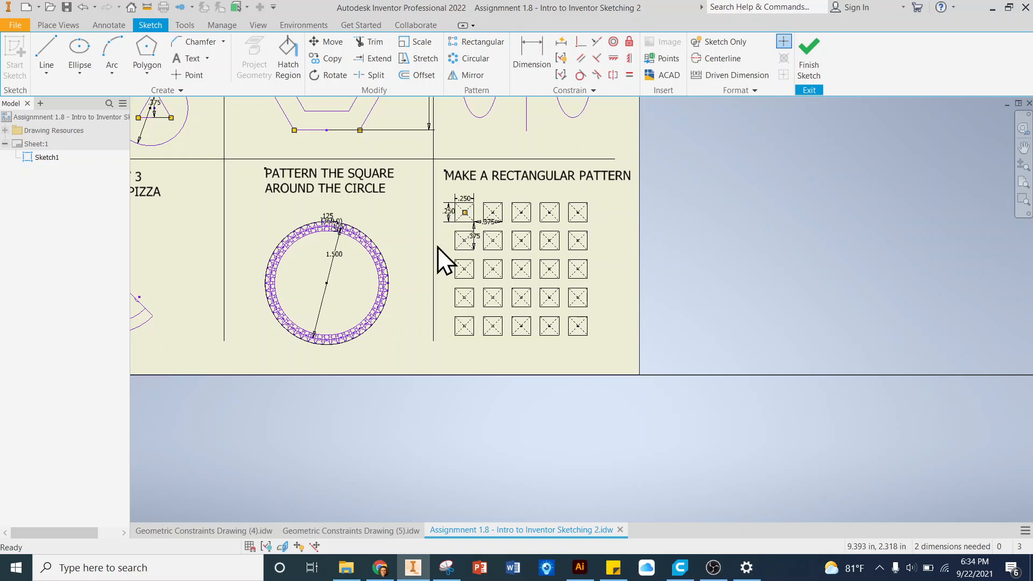
Examine the whole Assignment 1.8 sheet, from the bottom-row exercises up to the title and top-row sketches
{"action": "scroll", "coordinate": [615, 224], "scroll_direction": "down", "scroll_amount": 2}
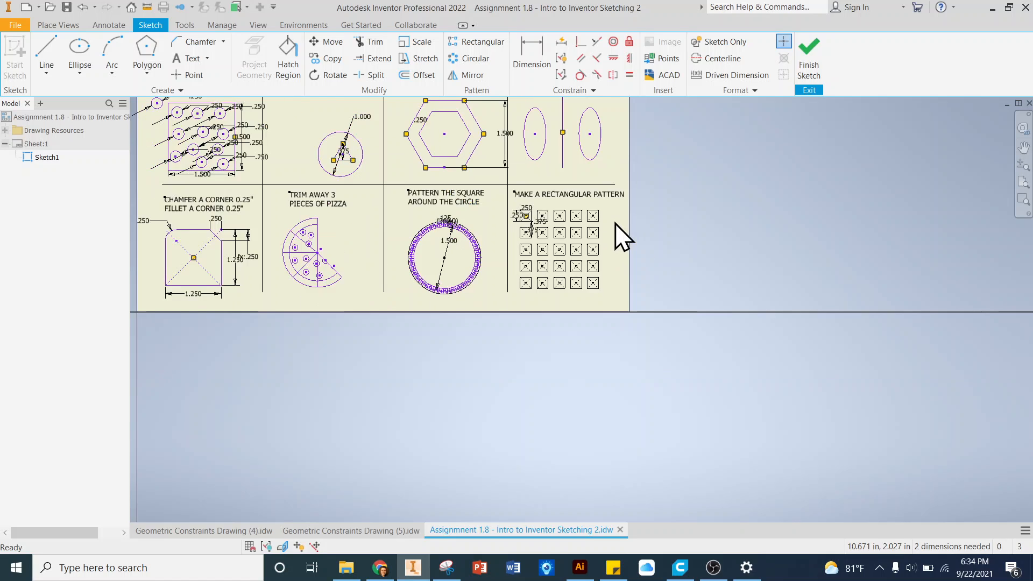
{"action": "scroll", "coordinate": [569, 364], "scroll_direction": "down", "scroll_amount": 5}
{"action": "scroll", "coordinate": [543, 280], "scroll_direction": "up", "scroll_amount": 4}
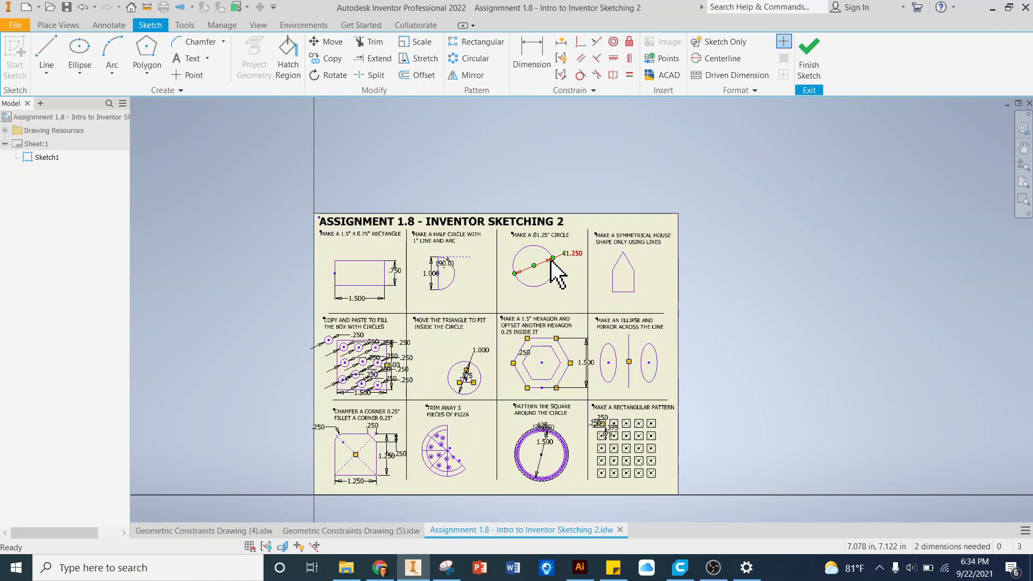
{"action": "scroll", "coordinate": [513, 208], "scroll_direction": "down", "scroll_amount": 3}
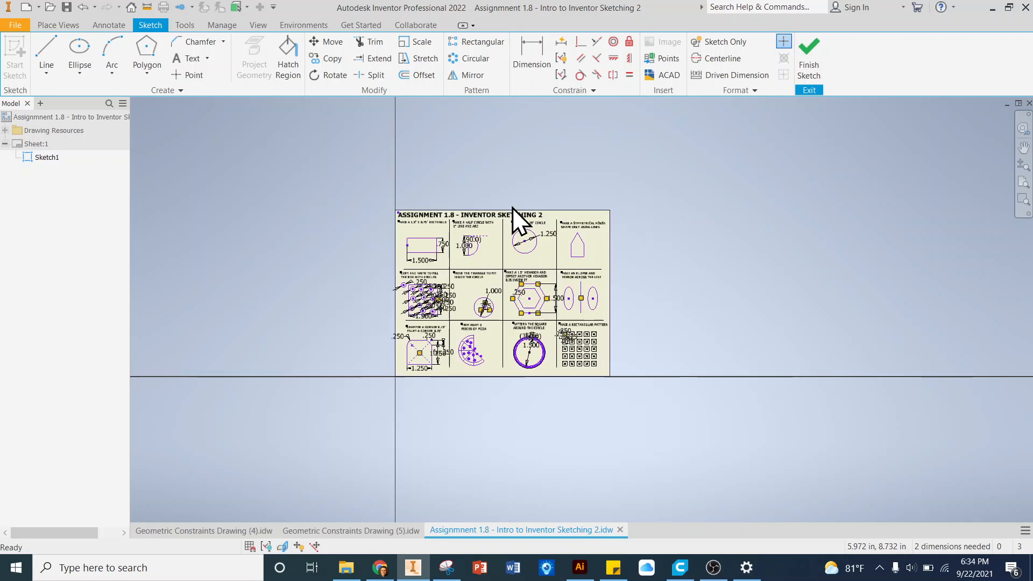
{"action": "scroll", "coordinate": [415, 215], "scroll_direction": "up", "scroll_amount": 3}
{"action": "left_click", "coordinate": [415, 217]}
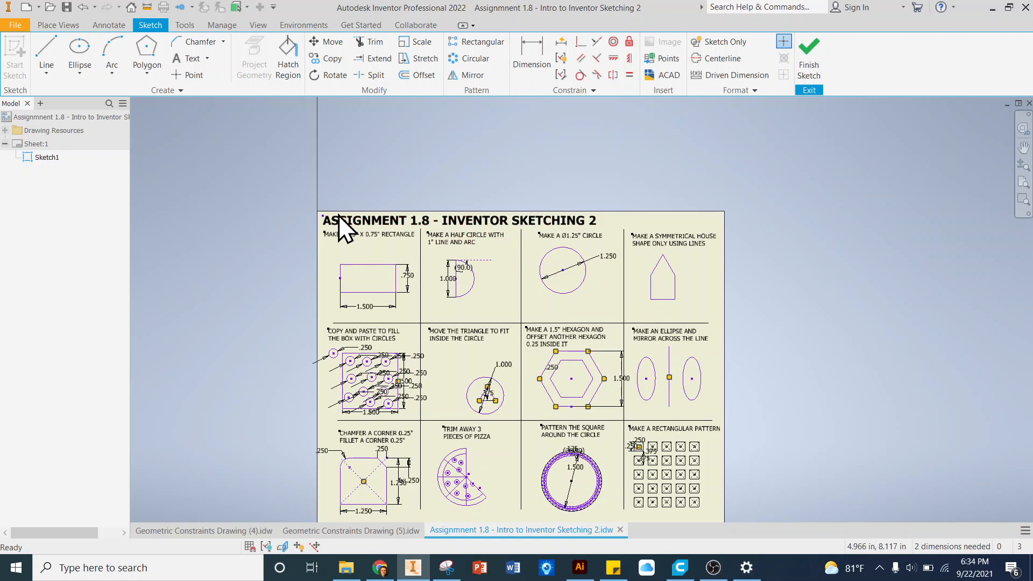
{"action": "scroll", "coordinate": [337, 215], "scroll_direction": "down", "scroll_amount": 2}
{"action": "scroll", "coordinate": [338, 215], "scroll_direction": "up", "scroll_amount": 2}
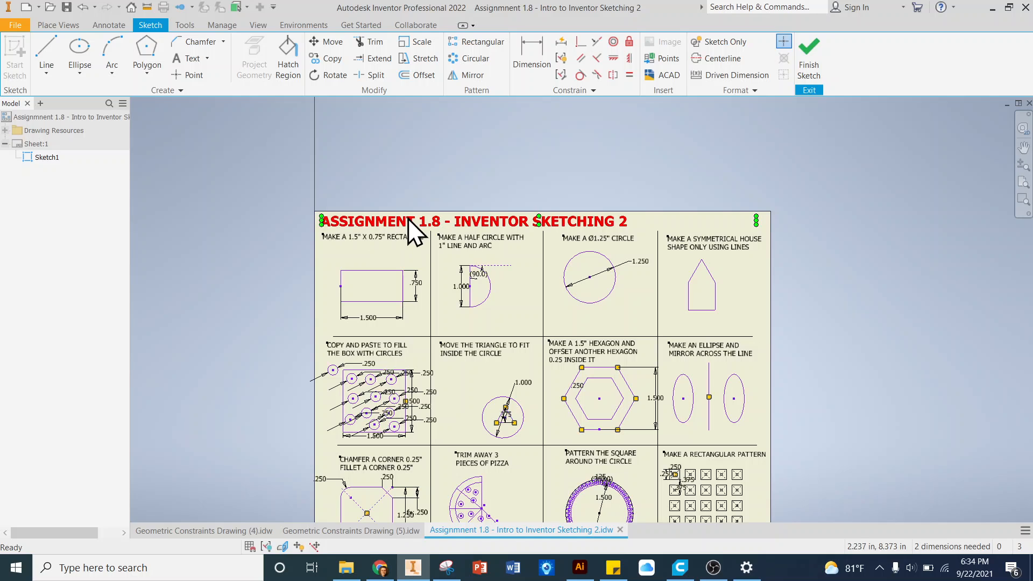